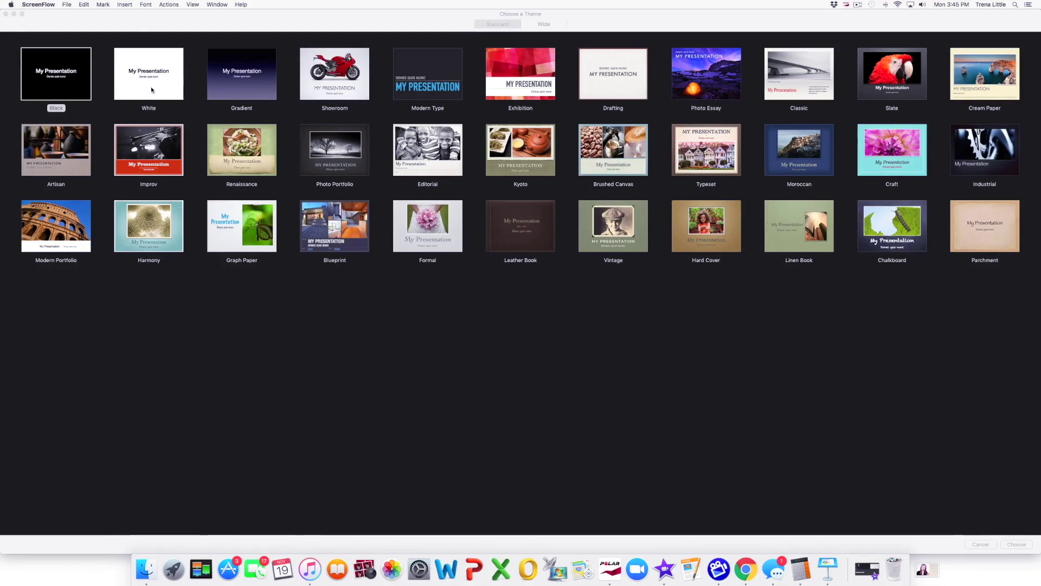
- Start a new Keynote presentation from the White theme
click(145, 74)
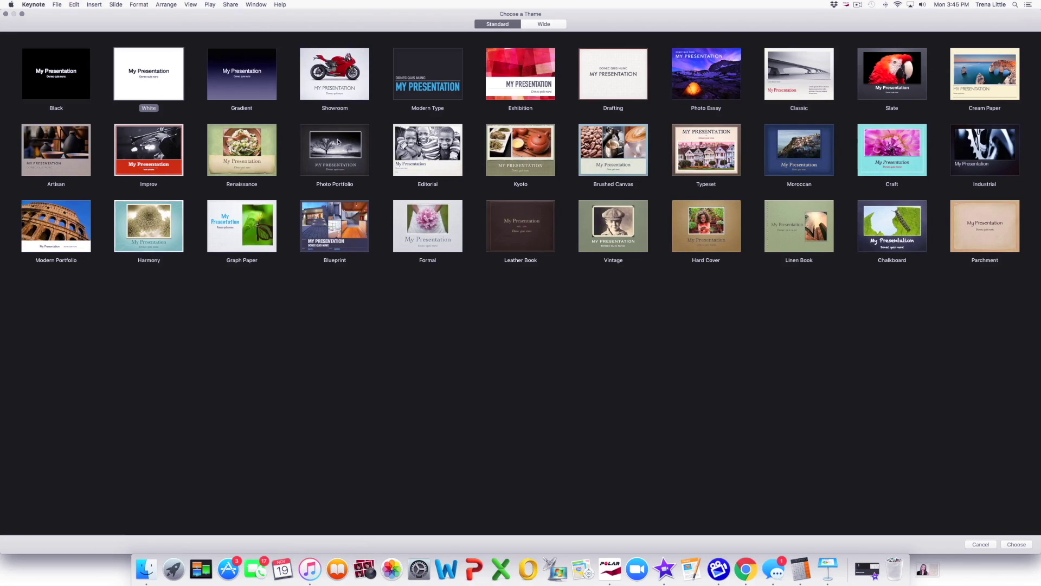
click(1018, 544)
- Remove the title and body placeholders and fill the slide background with bright green
key(Delete)
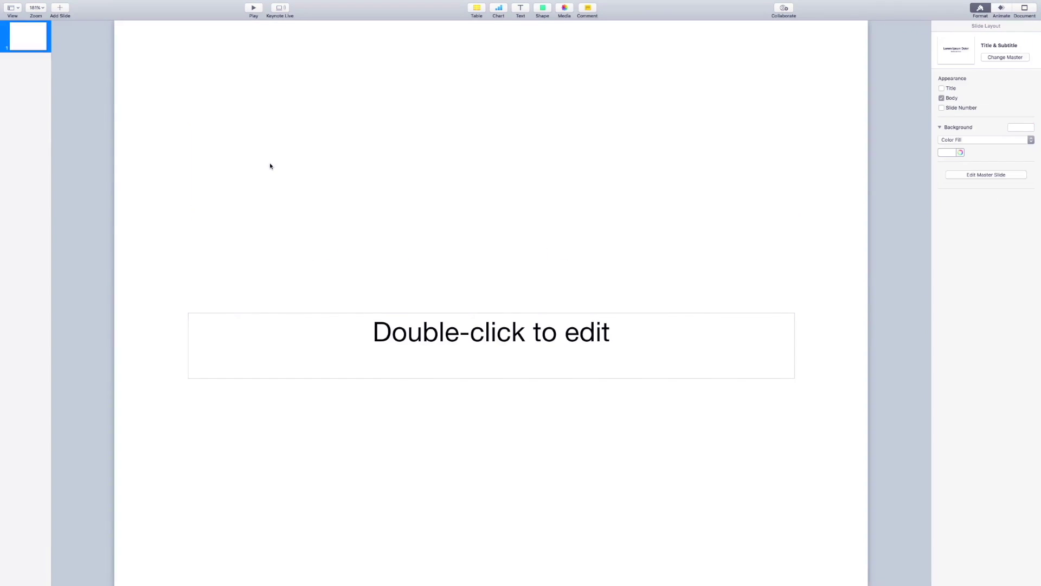
click(281, 322)
key(Delete)
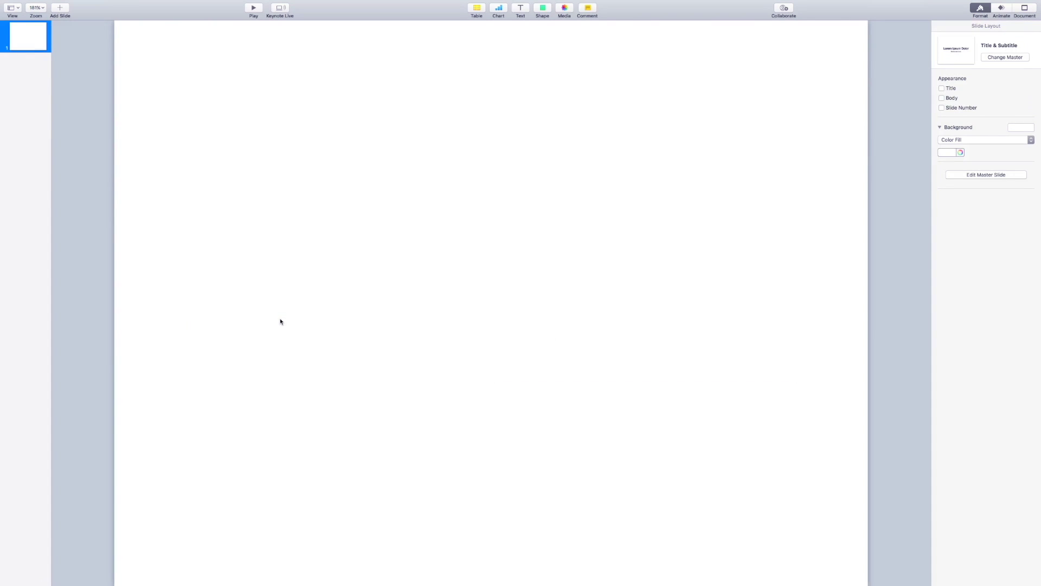
click(962, 152)
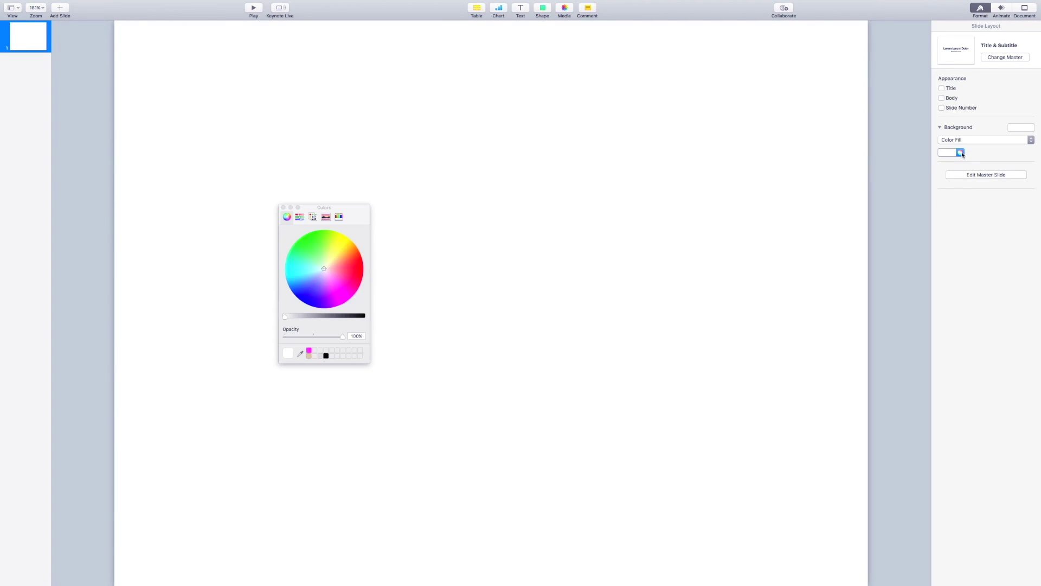
click(315, 237)
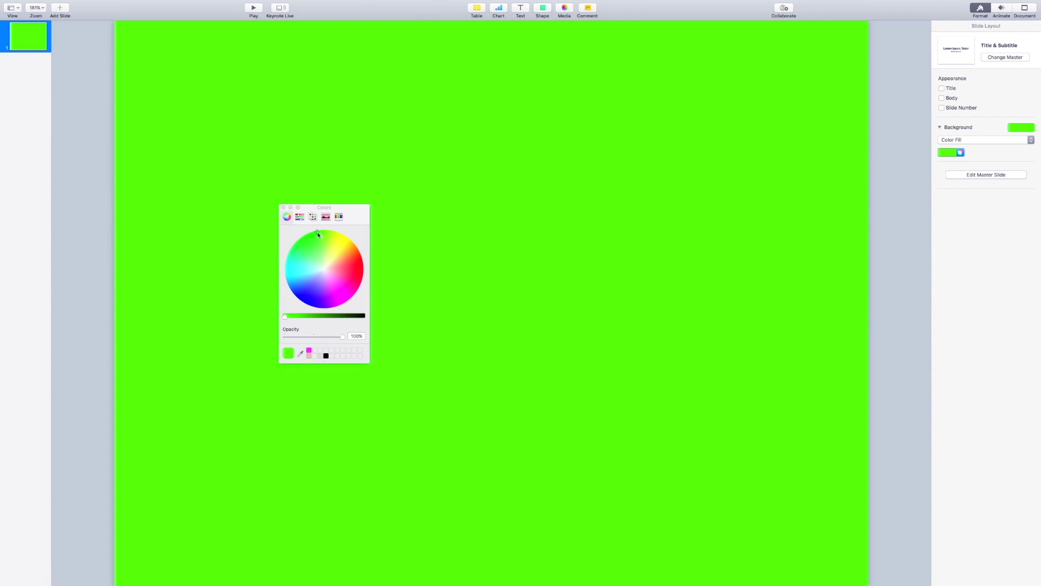
click(284, 207)
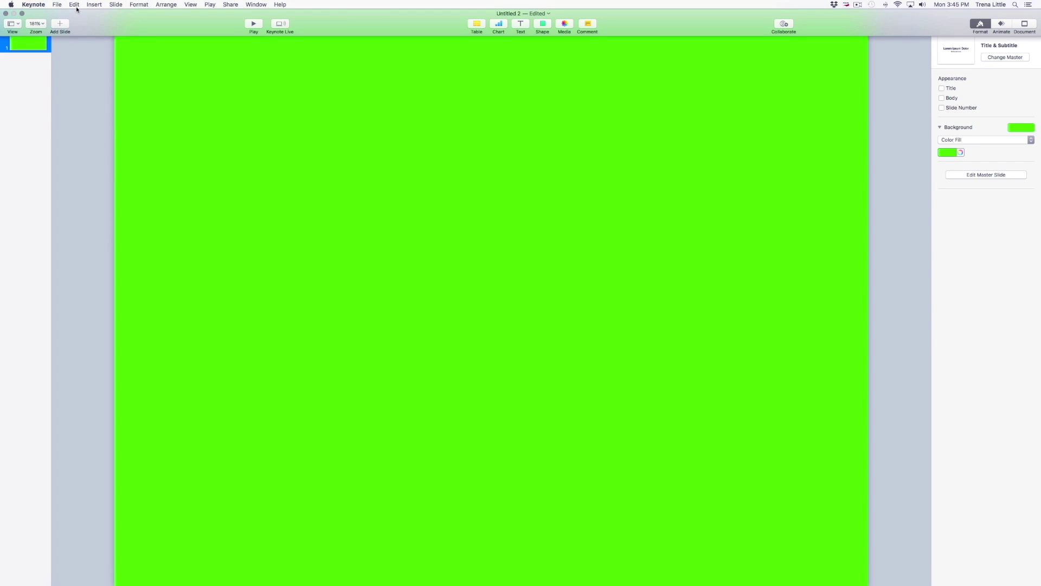
- Insert subscribe button.png from the Desktop onto the green slide
click(98, 6)
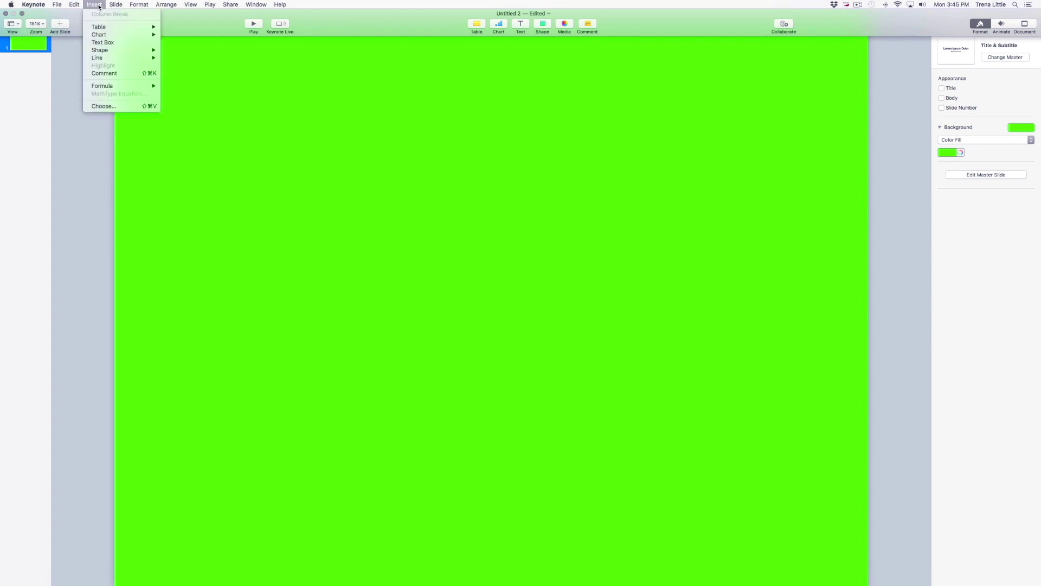
click(123, 105)
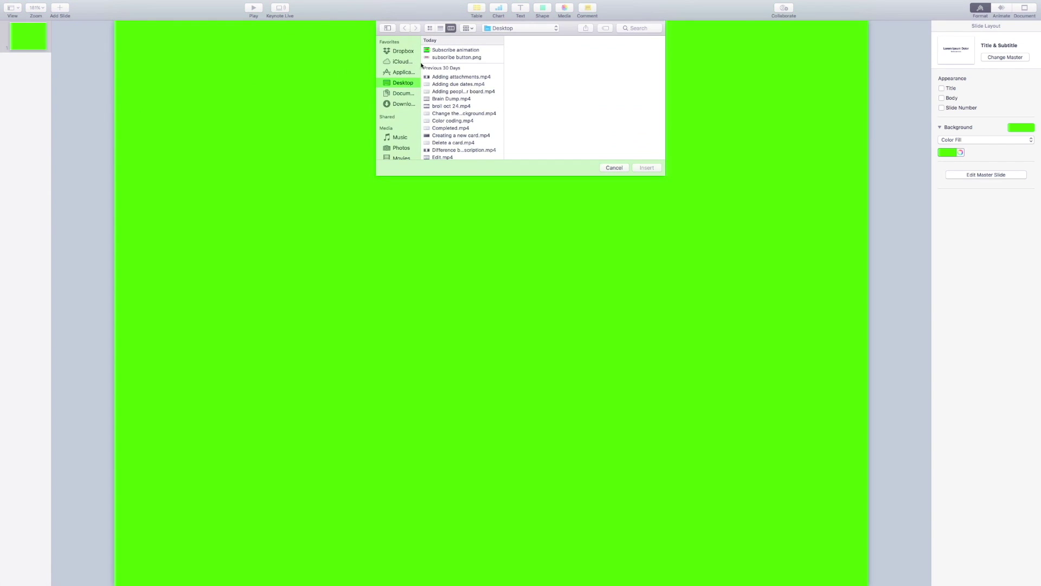
click(459, 57)
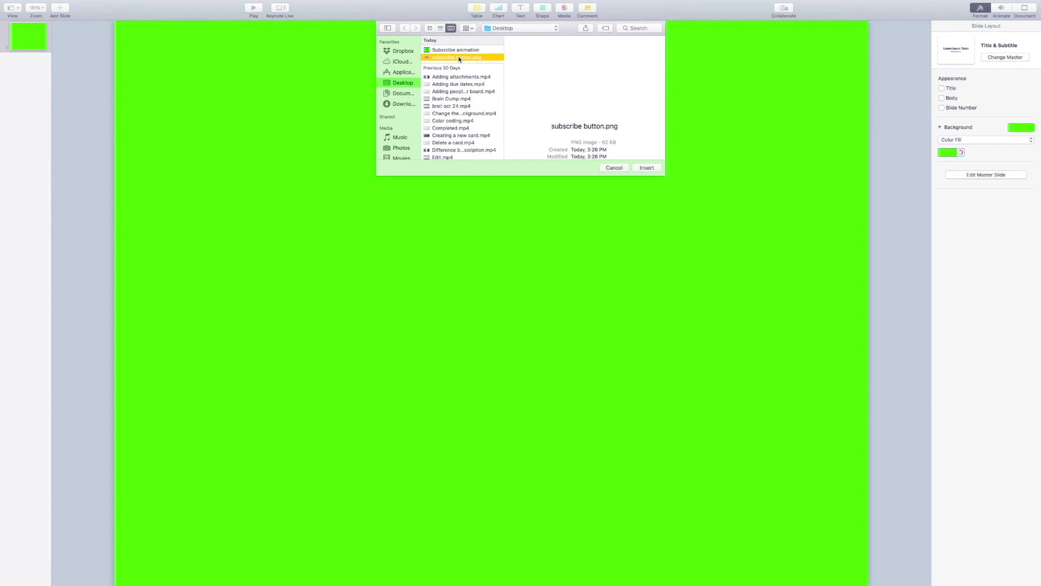
click(645, 167)
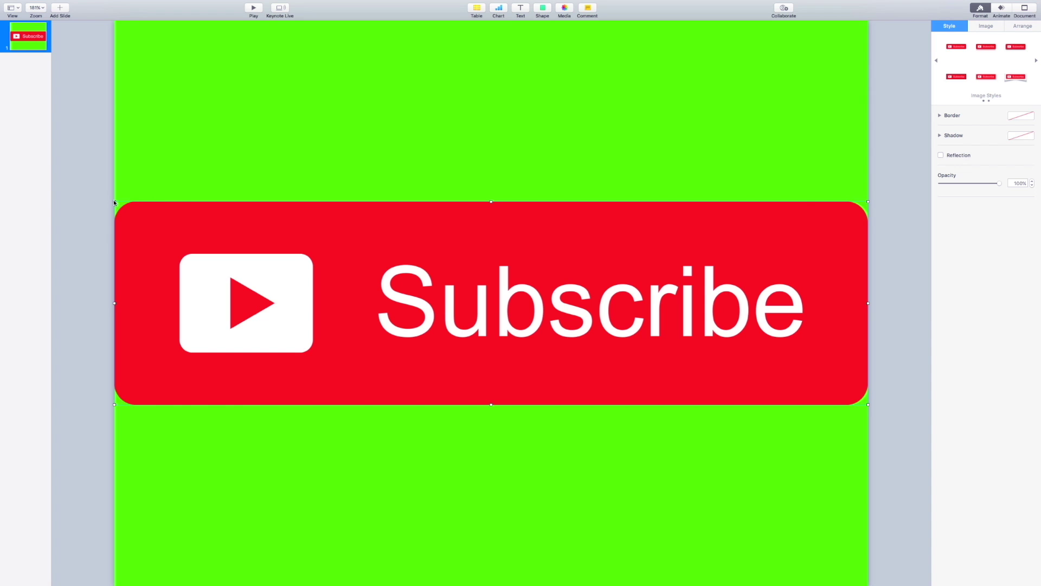
- Shrink the Subscribe image to a small badge in the lower centre of the slide
mouse_move(115, 203)
mouse_down()
mouse_move(620, 415)
mouse_move(751, 429)
mouse_up()
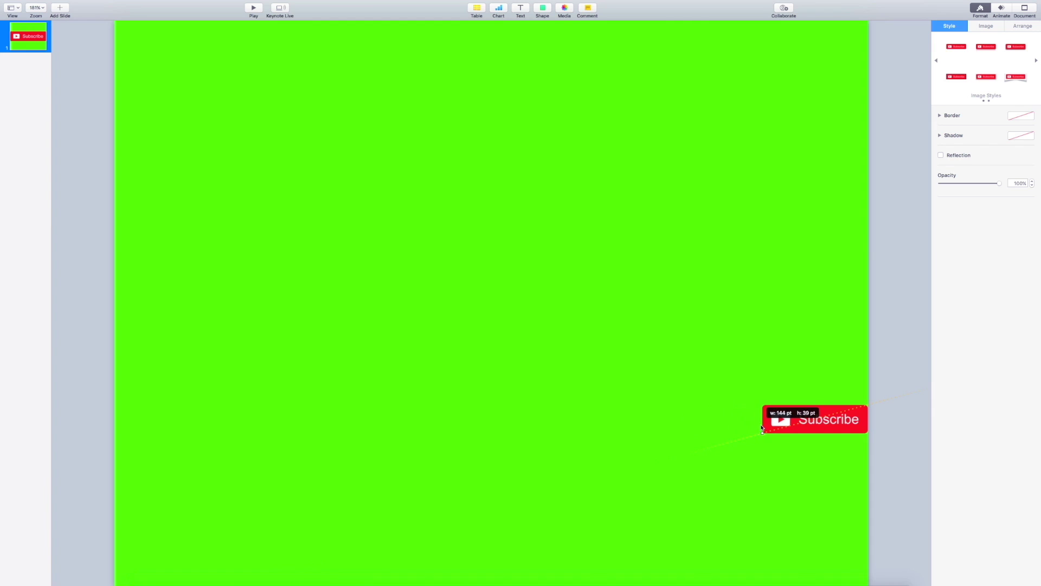
mouse_move(752, 428)
mouse_down()
mouse_move(768, 407)
mouse_move(784, 416)
mouse_move(363, 473)
mouse_move(300, 445)
mouse_move(307, 461)
mouse_move(502, 493)
mouse_move(502, 470)
mouse_up()
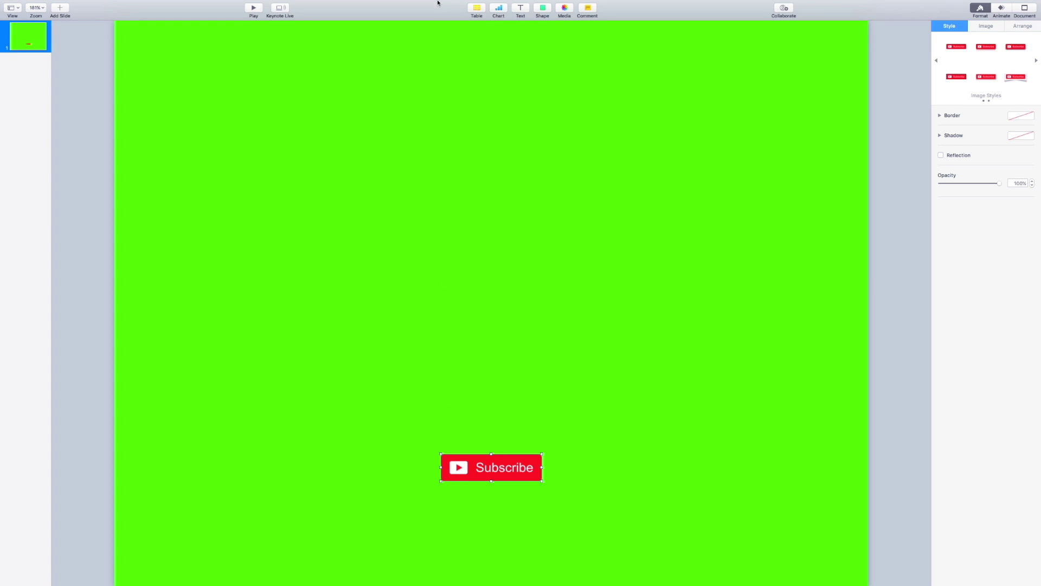
- Add an arrow shape from the shape library by searching 'arrow'
click(541, 10)
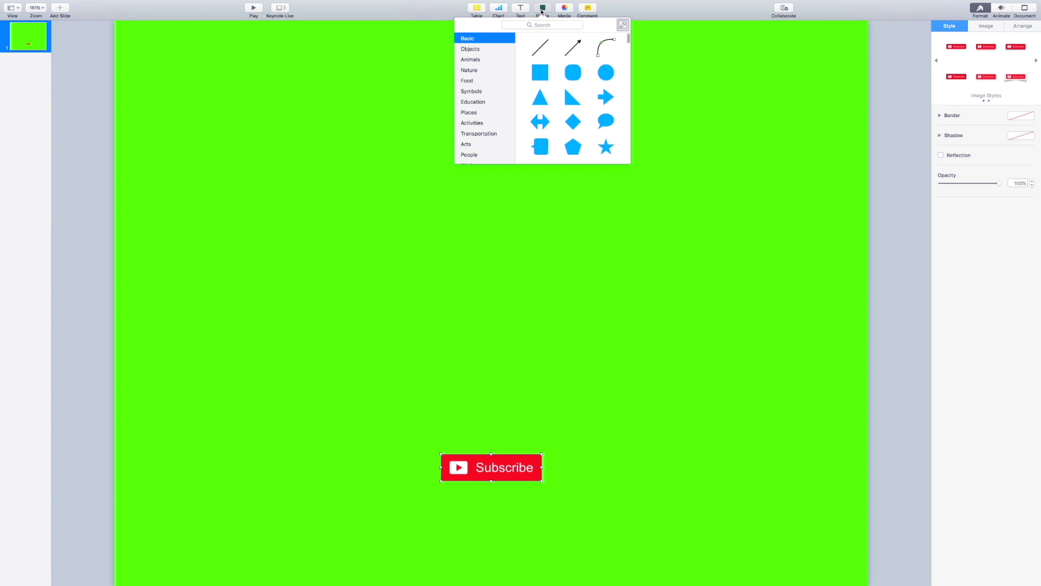
click(543, 25)
text(arrow)
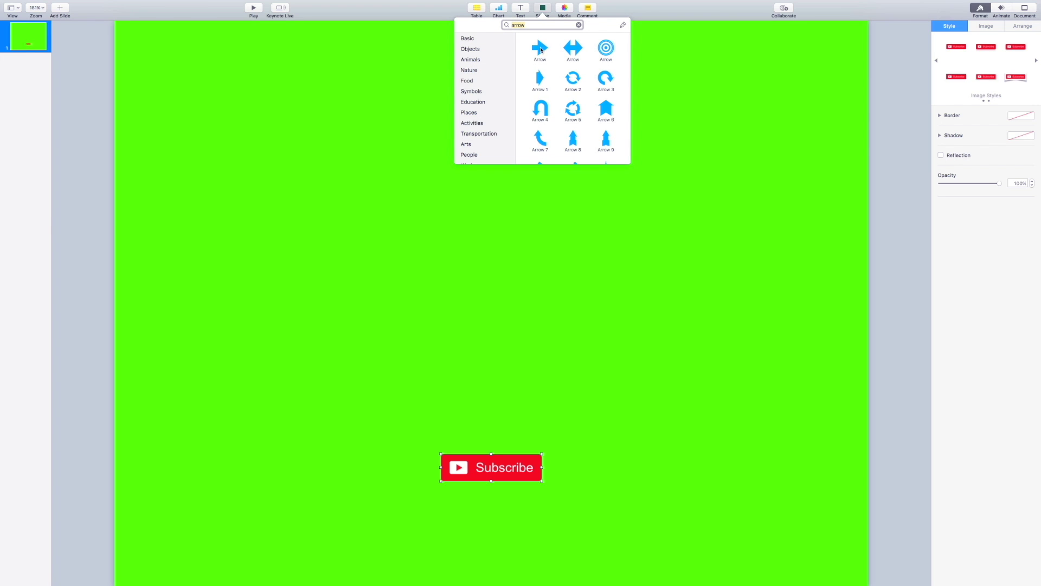
click(541, 50)
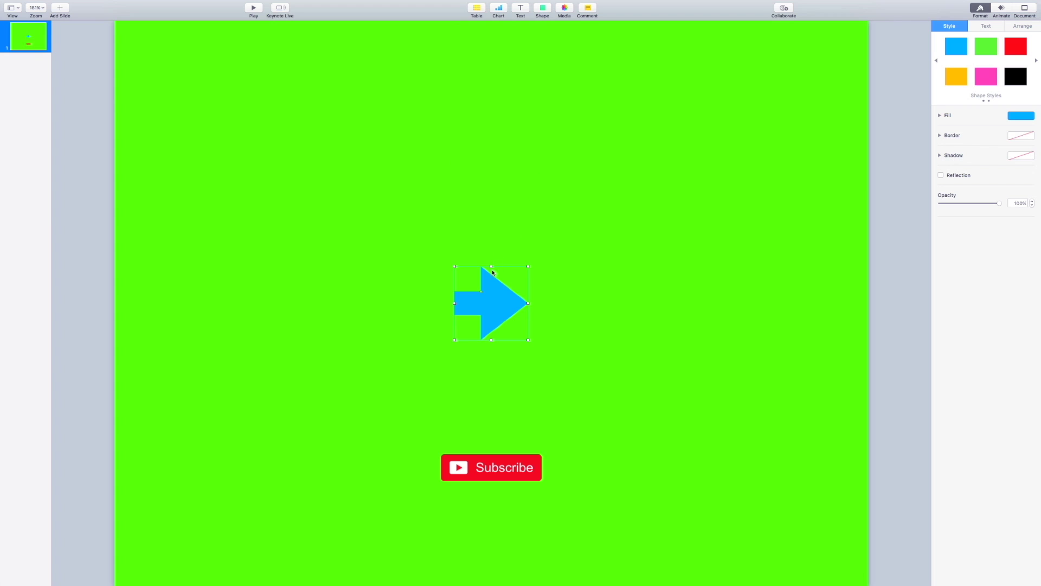
- Make the arrow thinner and shorter and position it just below the Subscribe button
drag(492, 265, 492, 301)
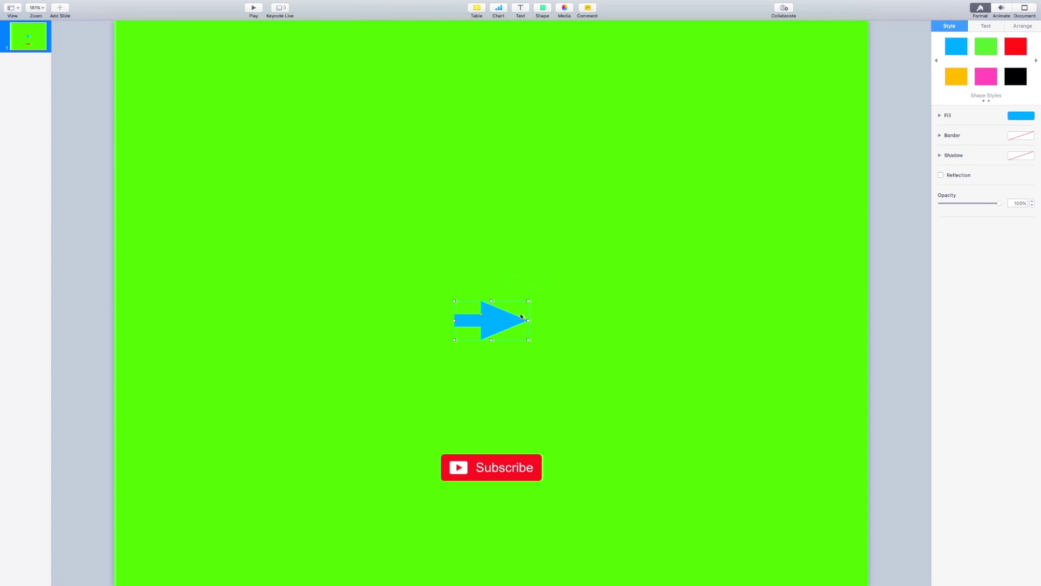
click(487, 319)
drag(490, 301, 491, 320)
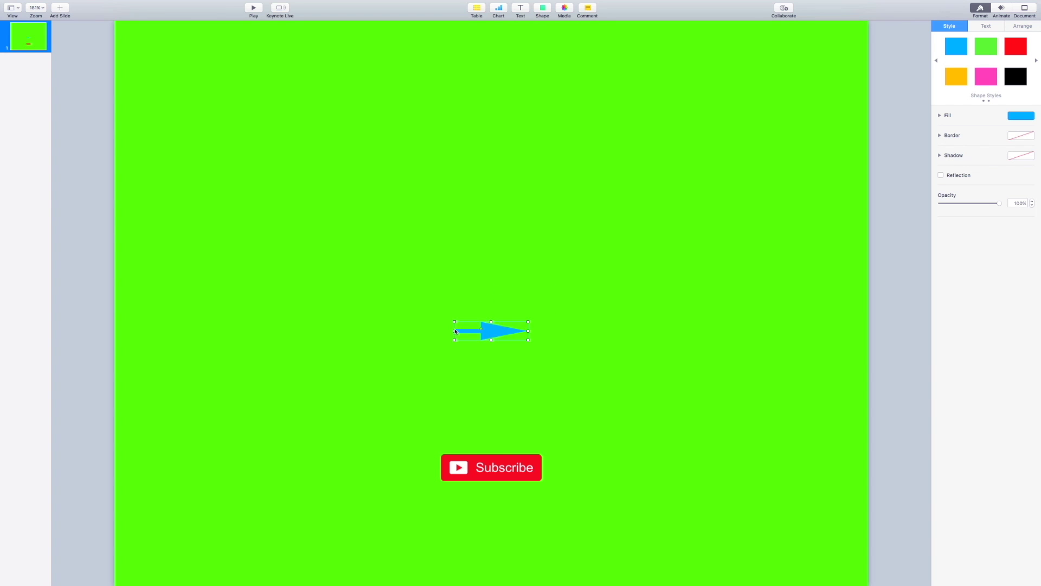
drag(455, 331, 457, 331)
mouse_move(529, 331)
mouse_down()
mouse_move(516, 331)
mouse_move(491, 508)
mouse_move(504, 502)
mouse_up()
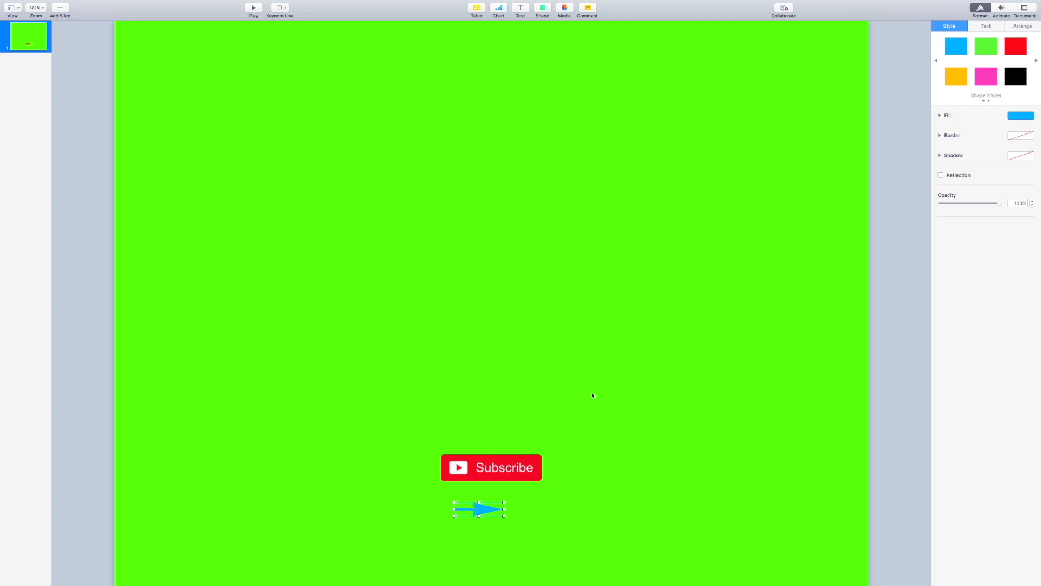
- Make the arrow white and set its angle to 90° so it points straight up
click(1023, 114)
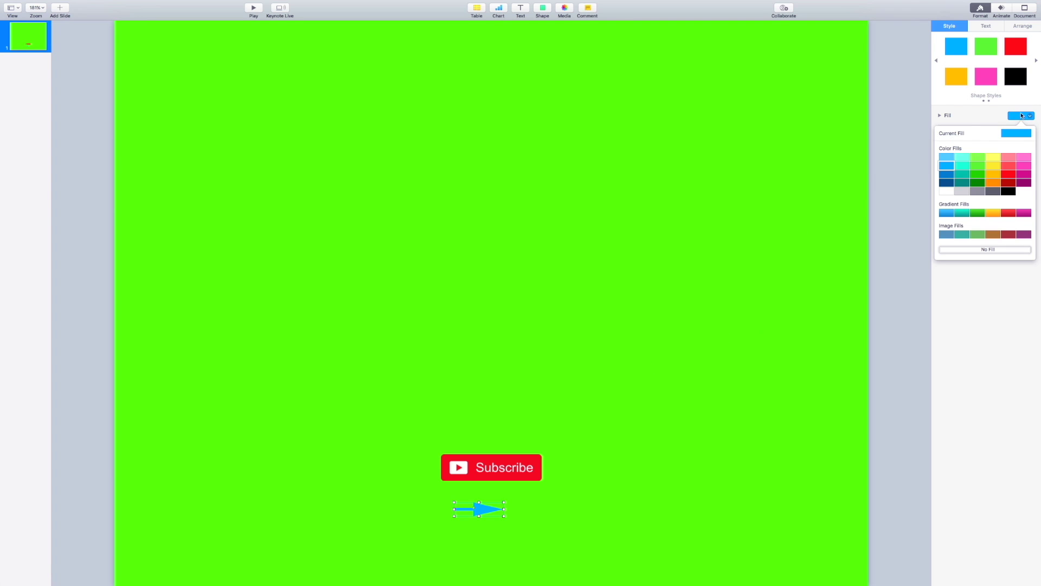
click(946, 192)
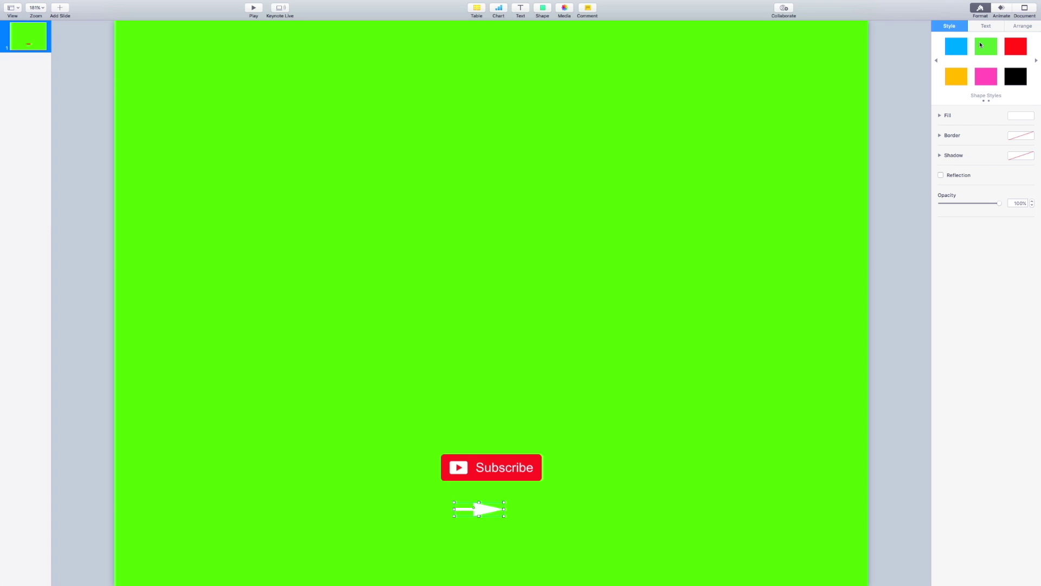
click(1023, 26)
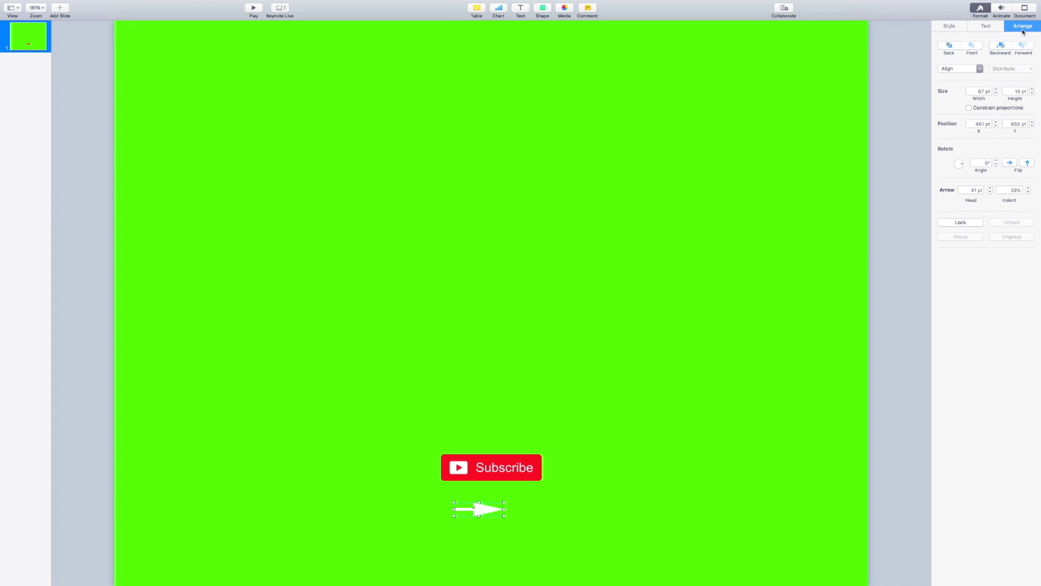
drag(962, 165, 959, 162)
double_click(979, 162)
text(90)
key(Return)
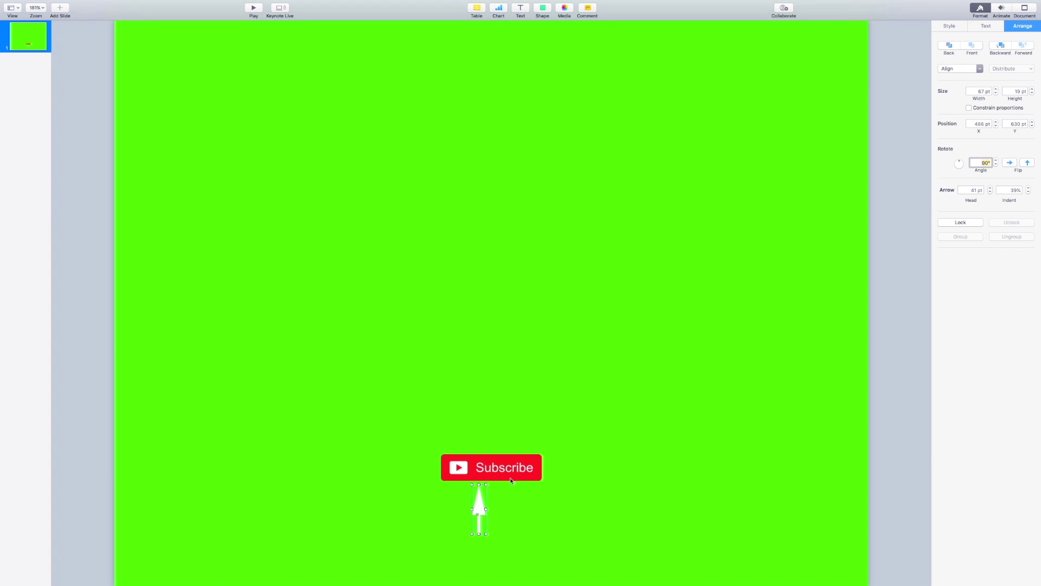
- Shrink the arrow further below the Subscribe button
drag(474, 486, 476, 500)
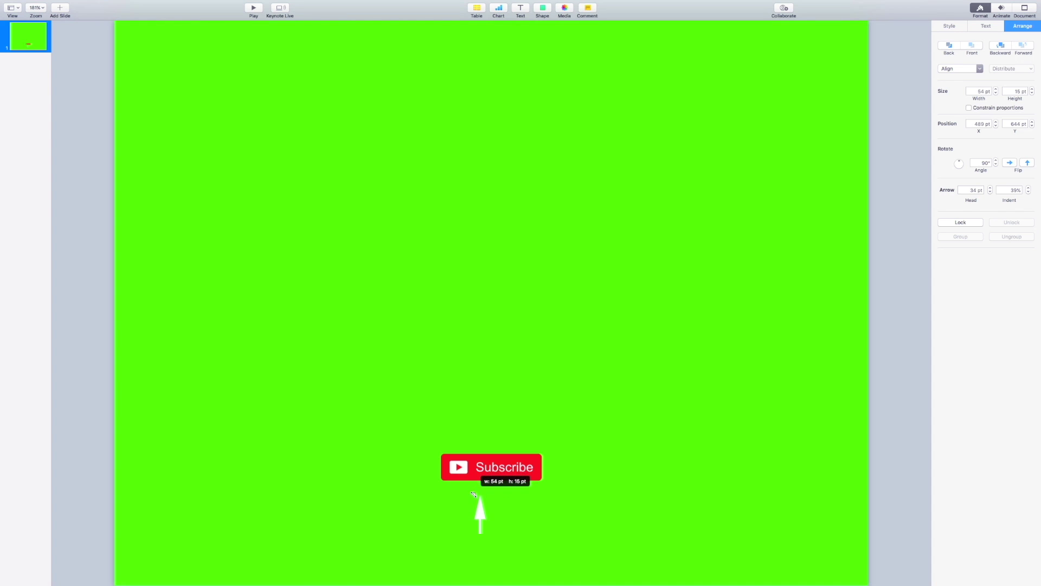
drag(473, 498, 476, 500)
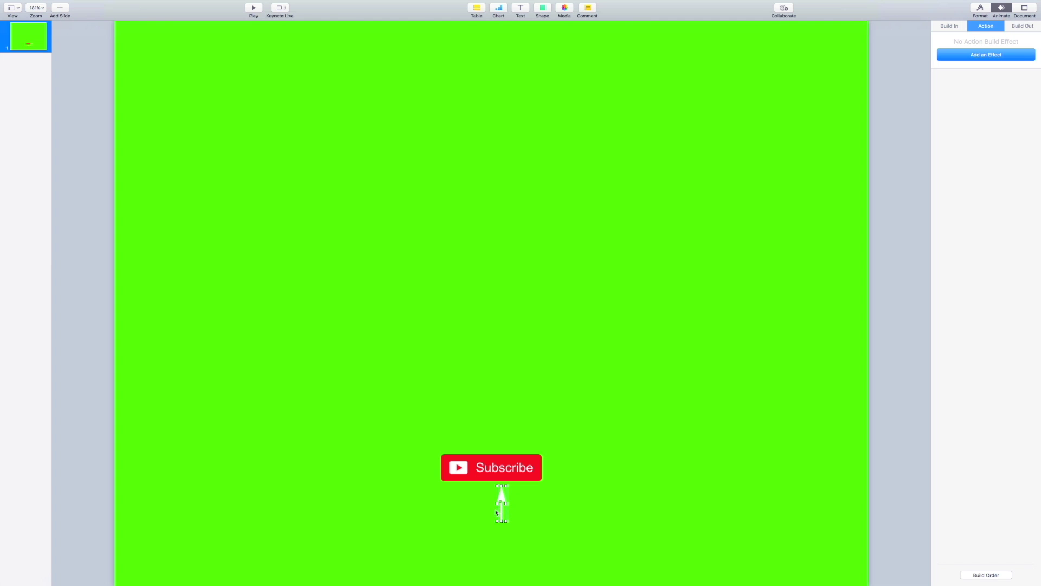
- Give the arrow a Move action ending just below the Subscribe button and preview it
click(1003, 9)
click(979, 57)
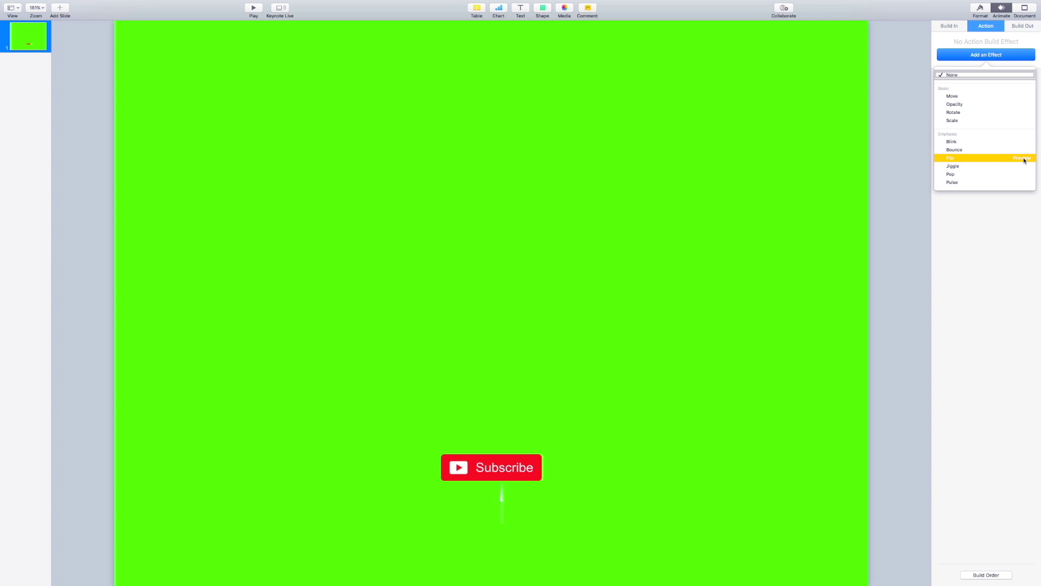
click(979, 98)
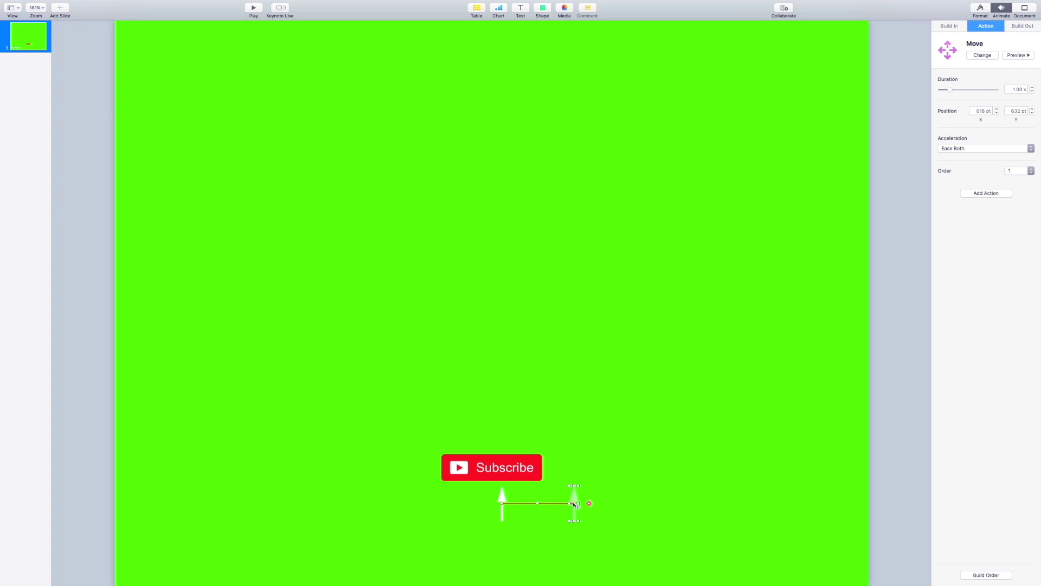
drag(574, 504, 472, 486)
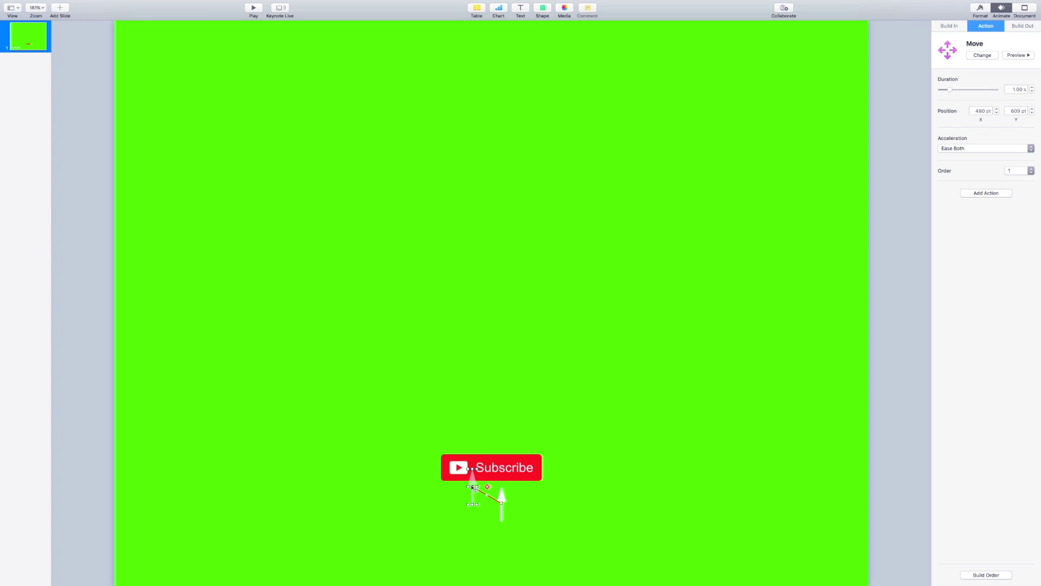
click(1014, 55)
mouse_move(89, 3)
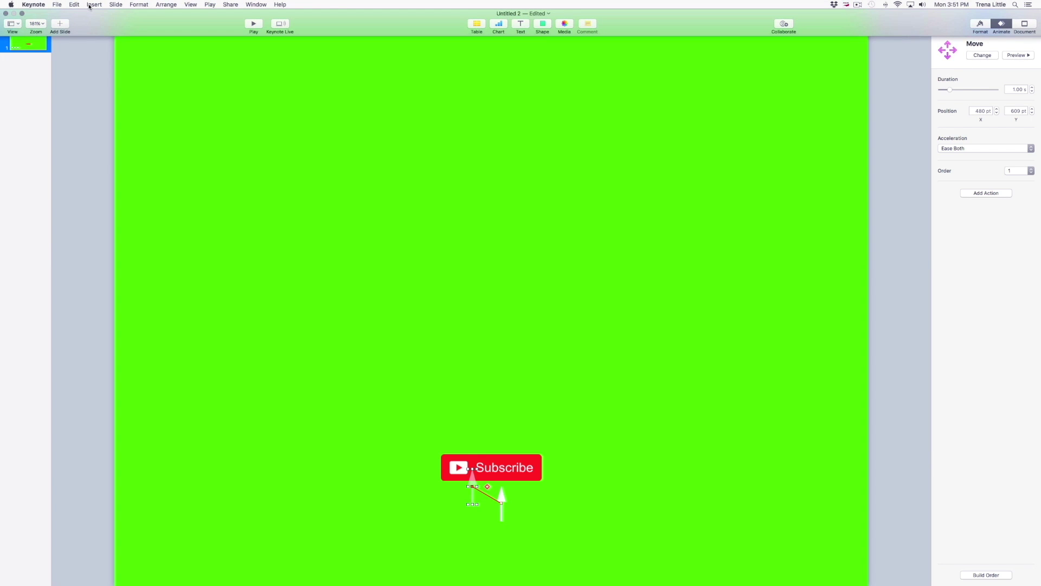
- Export the slide as a 1080p QuickTime movie named 'Subscribe button animation' to the Desktop
click(57, 5)
mouse_move(70, 88)
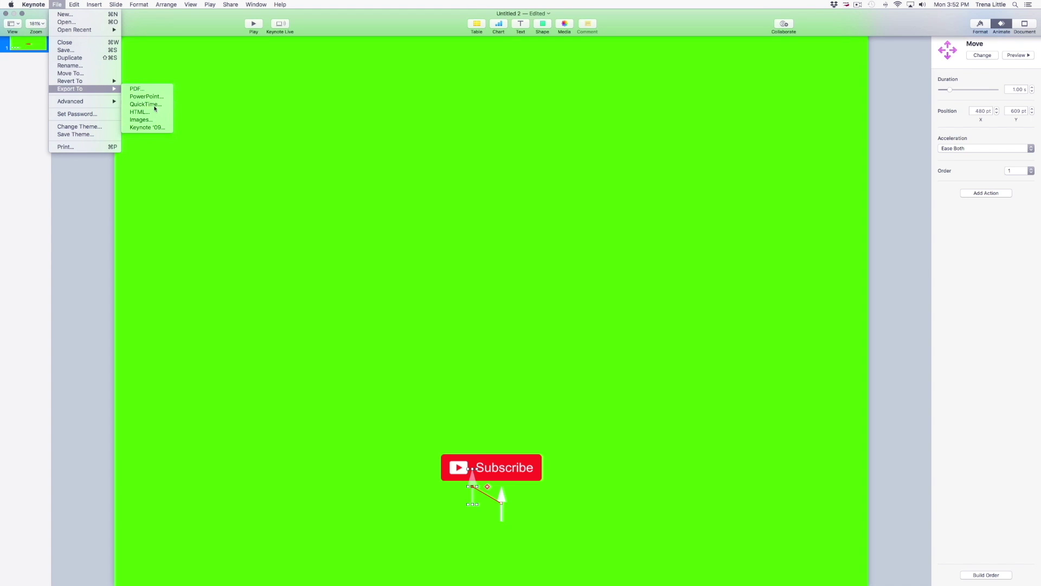
click(154, 104)
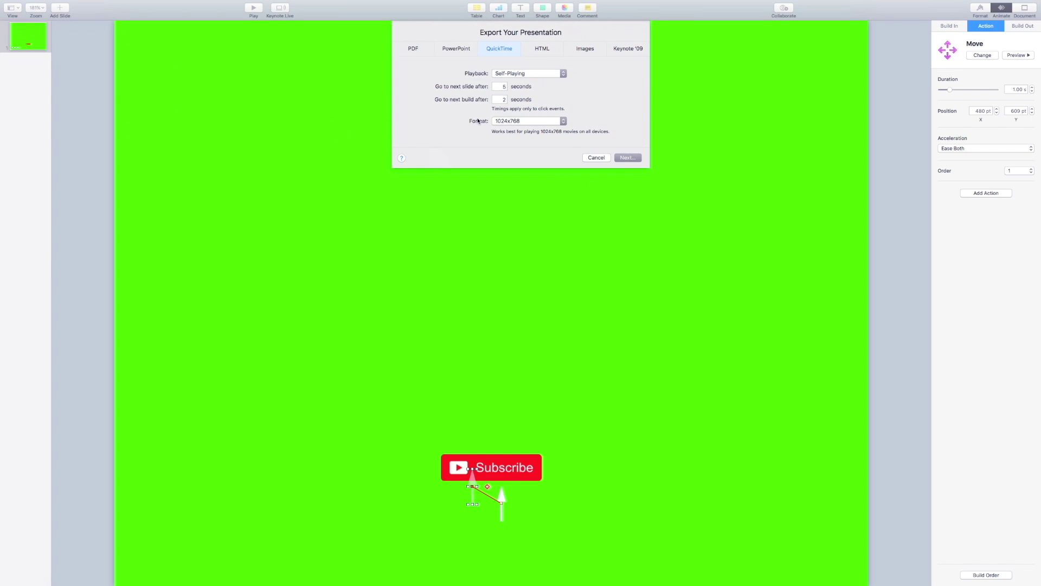
click(556, 124)
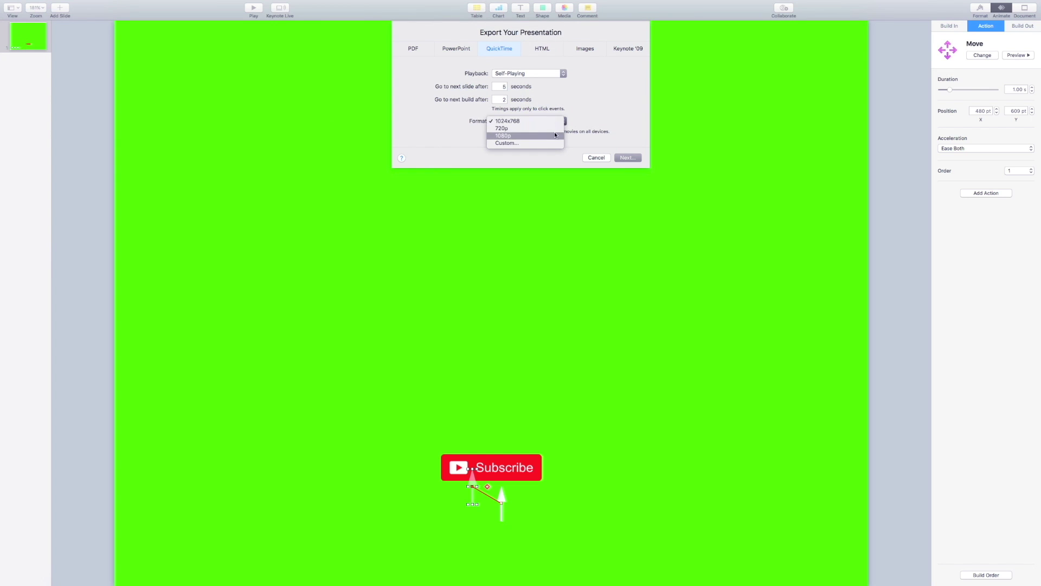
click(555, 133)
click(628, 157)
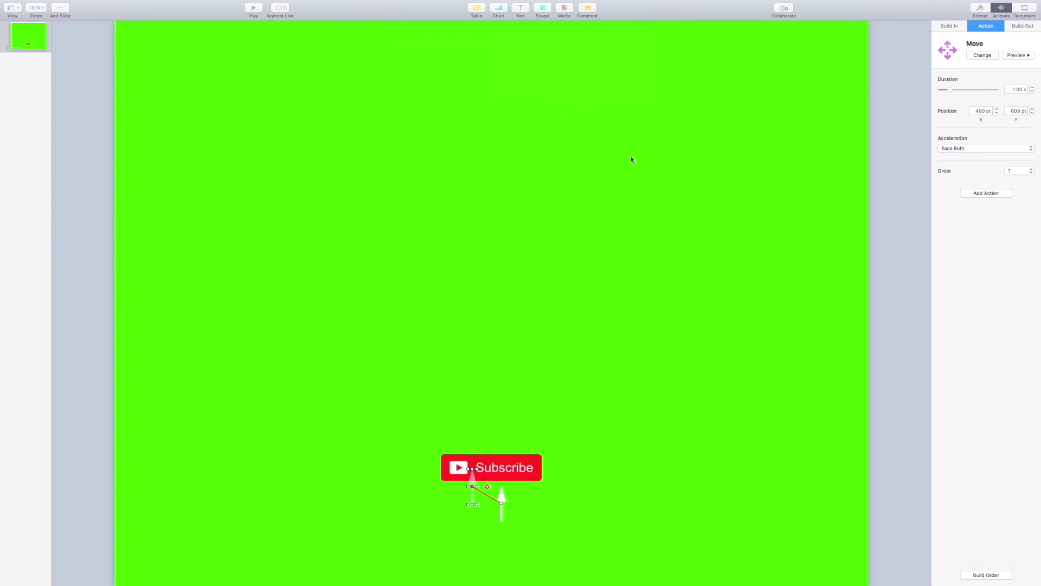
text(S)
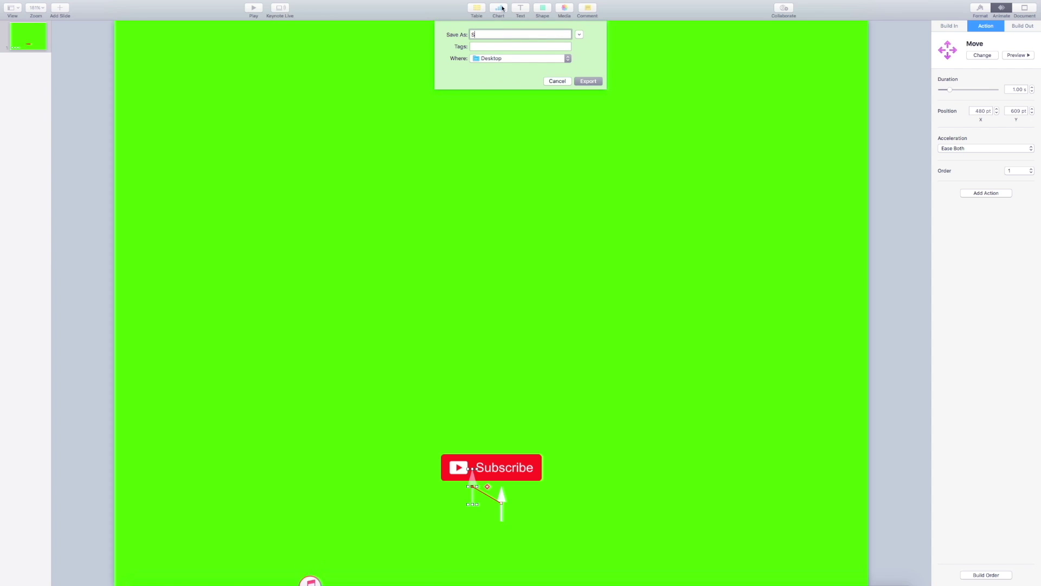
text(ubscribe b)
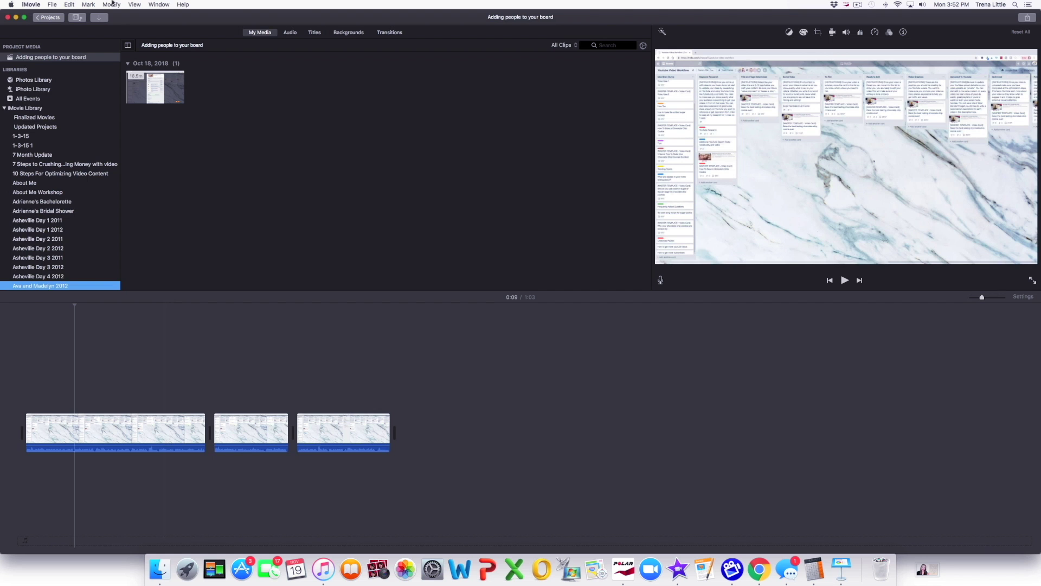
- Import the Subscribe button animation file into the iMovie project
click(99, 18)
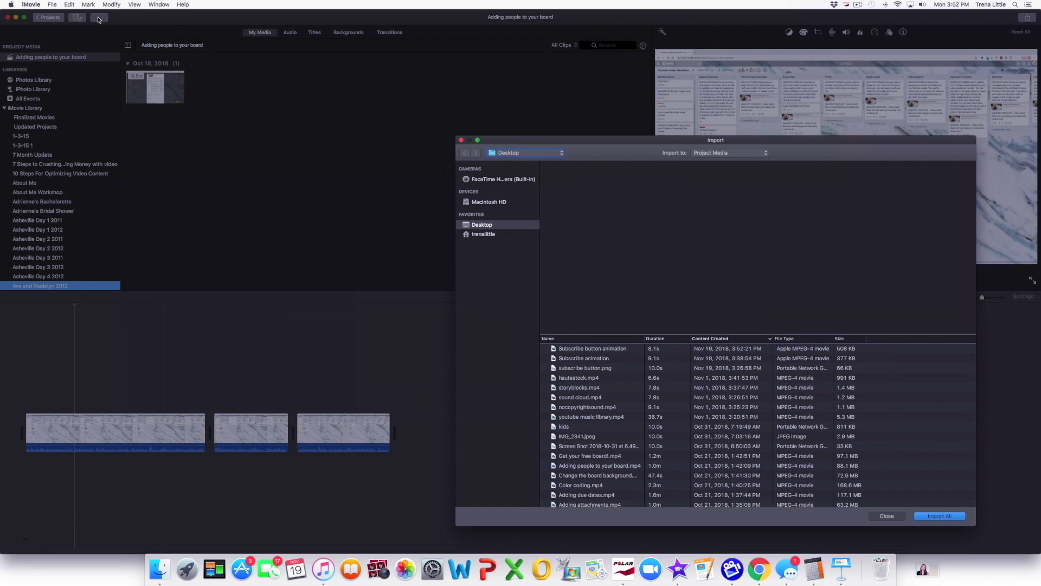
click(591, 350)
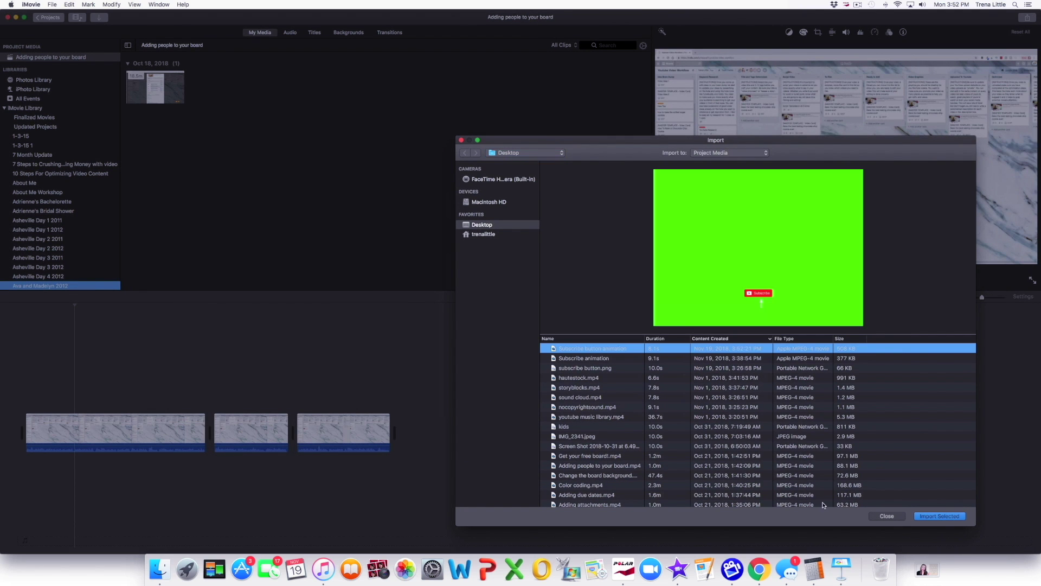
click(965, 516)
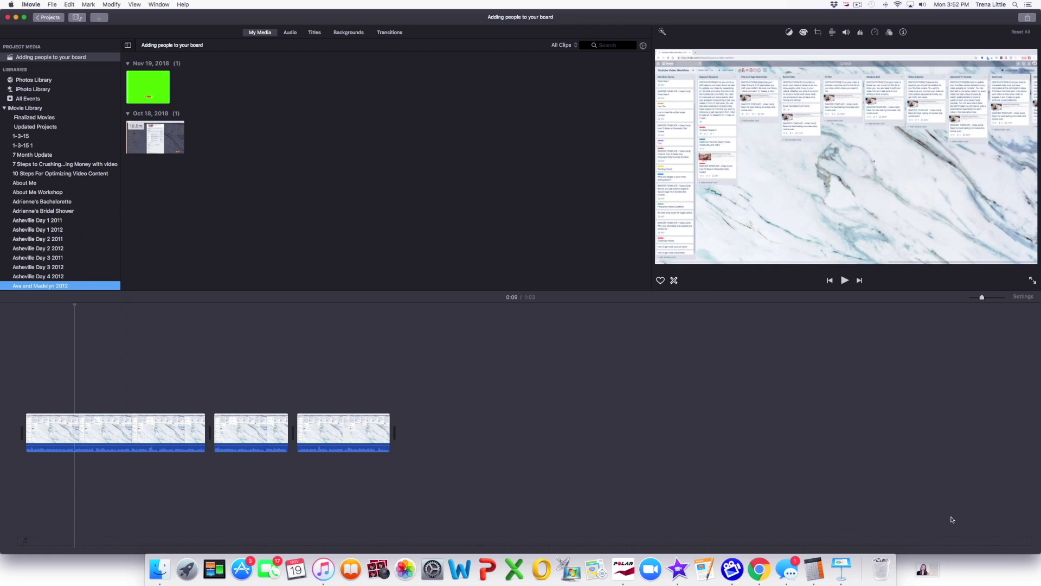
- Place the green clip as a cutaway above the first recording clip and play it back
click(137, 85)
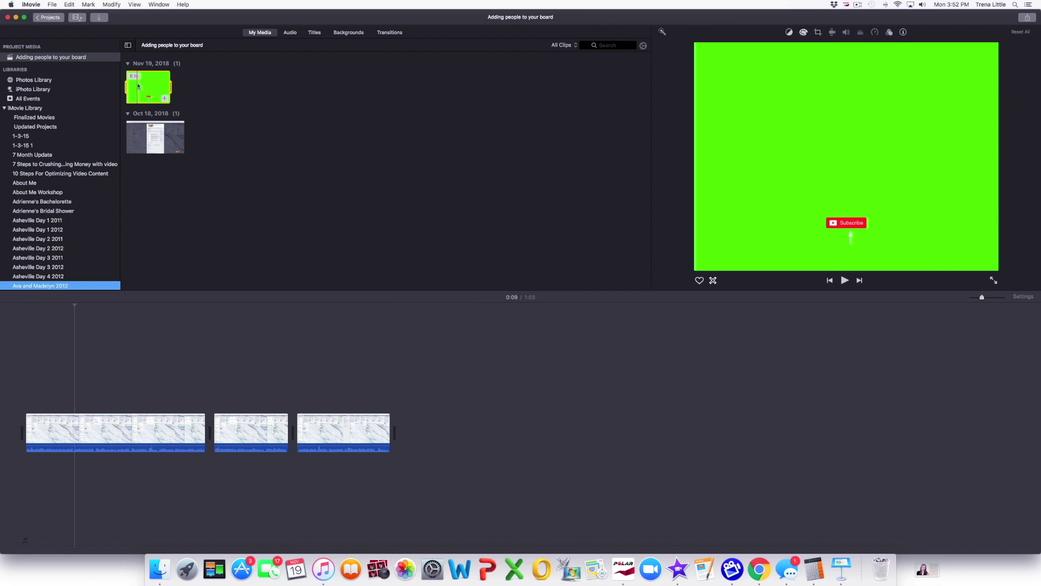
drag(140, 86, 72, 395)
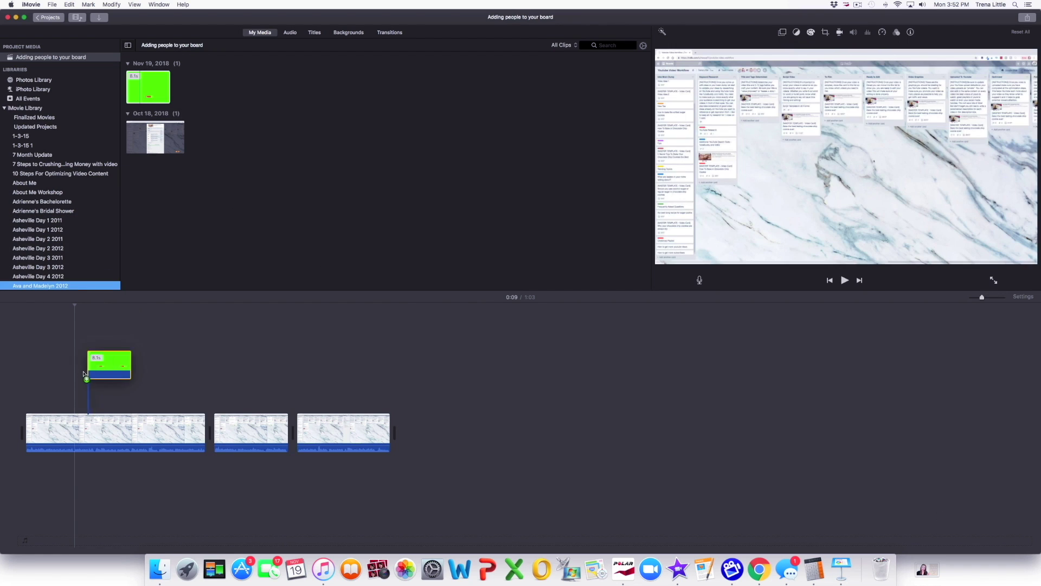
click(71, 393)
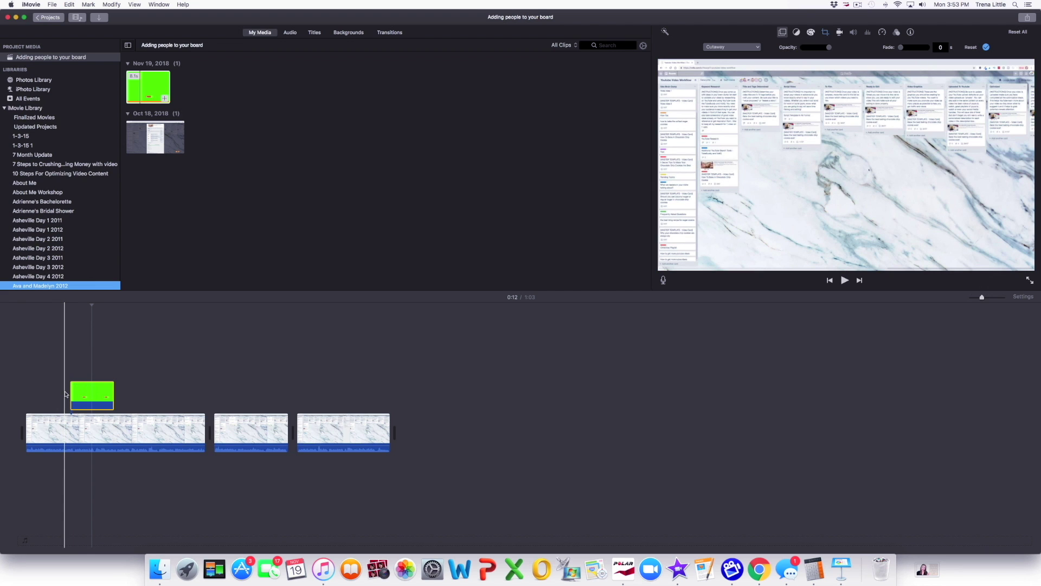
key(space)
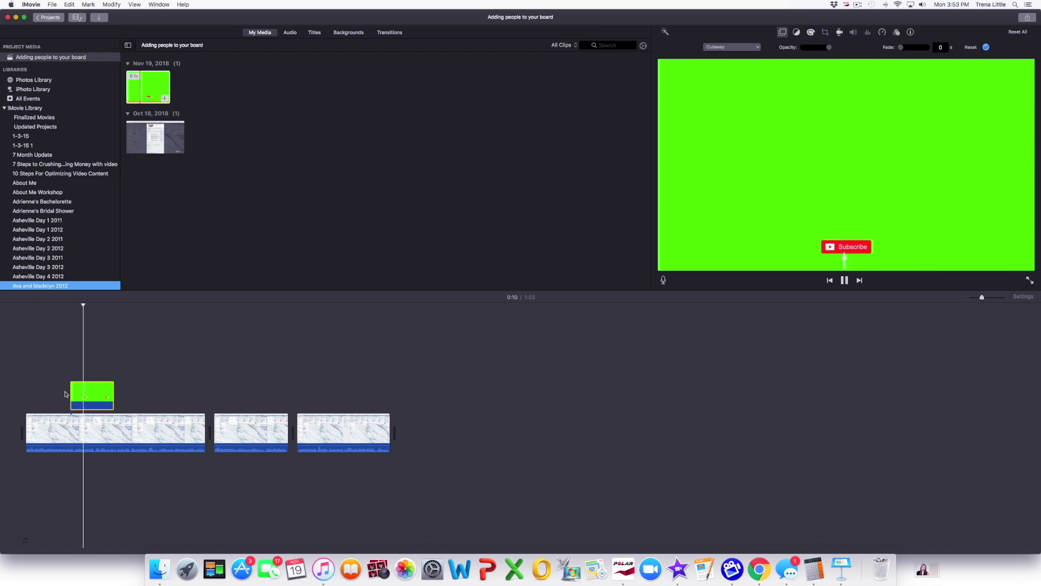
key(space)
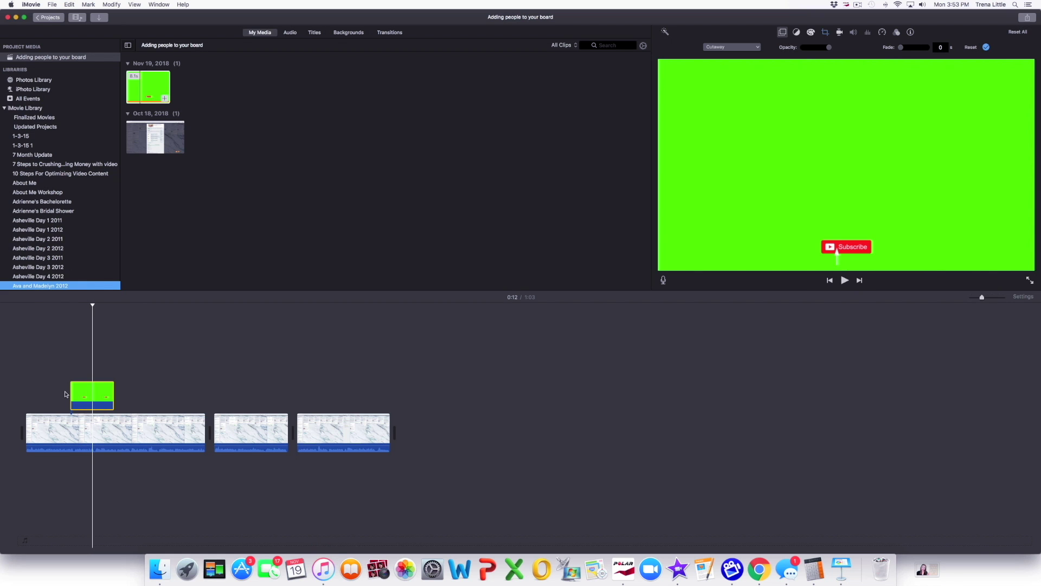
- Set the green cutaway clip's speed to Fast (2x) and play it to check
click(109, 385)
click(882, 33)
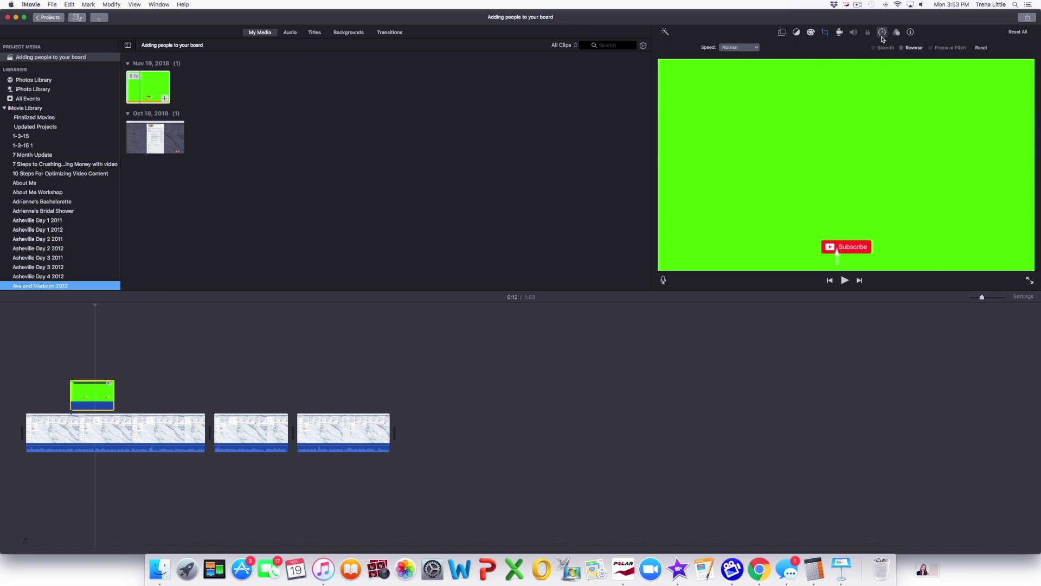
click(758, 47)
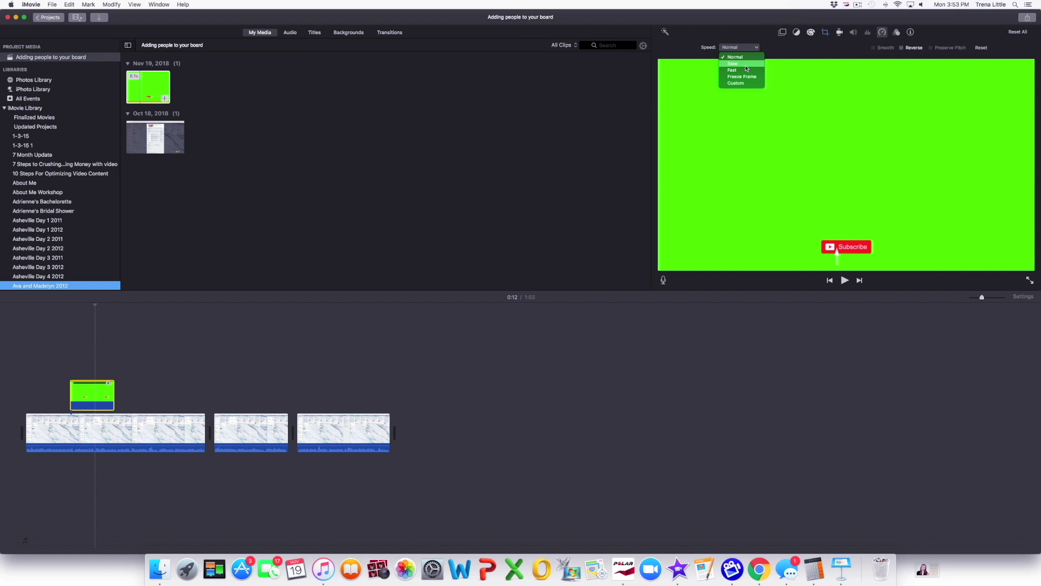
click(745, 71)
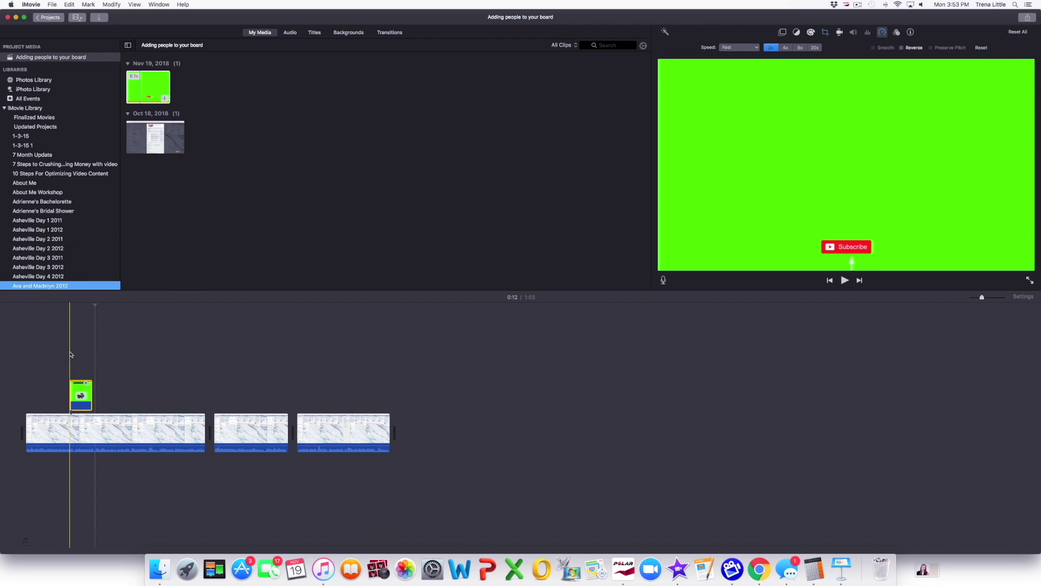
key(space)
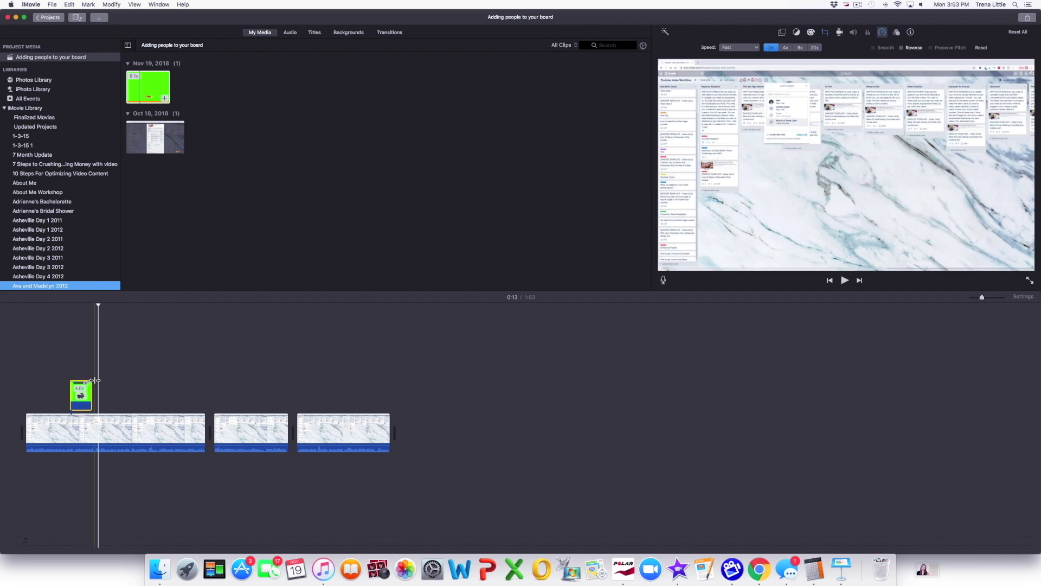
click(79, 395)
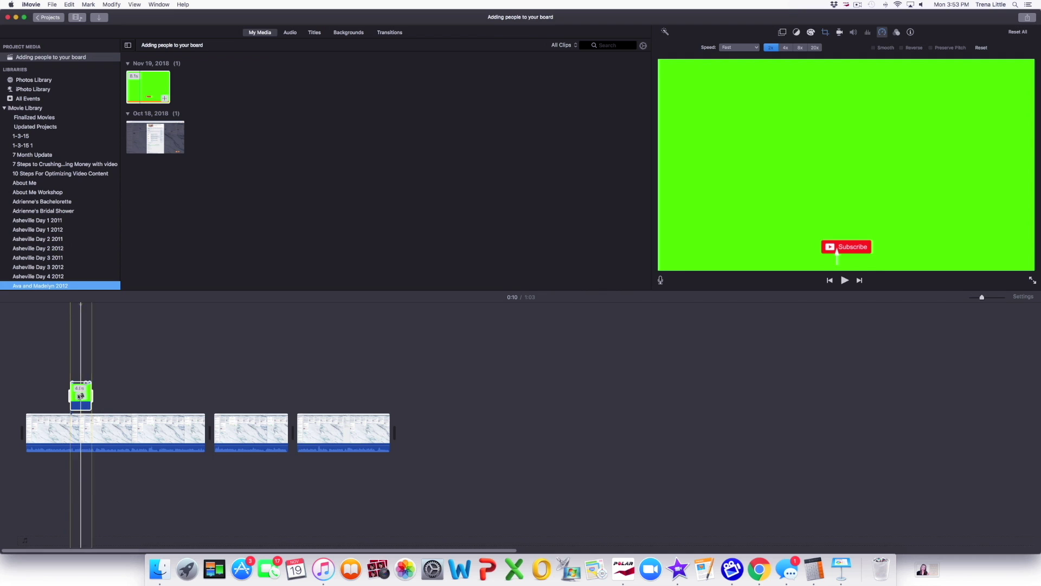
click(79, 394)
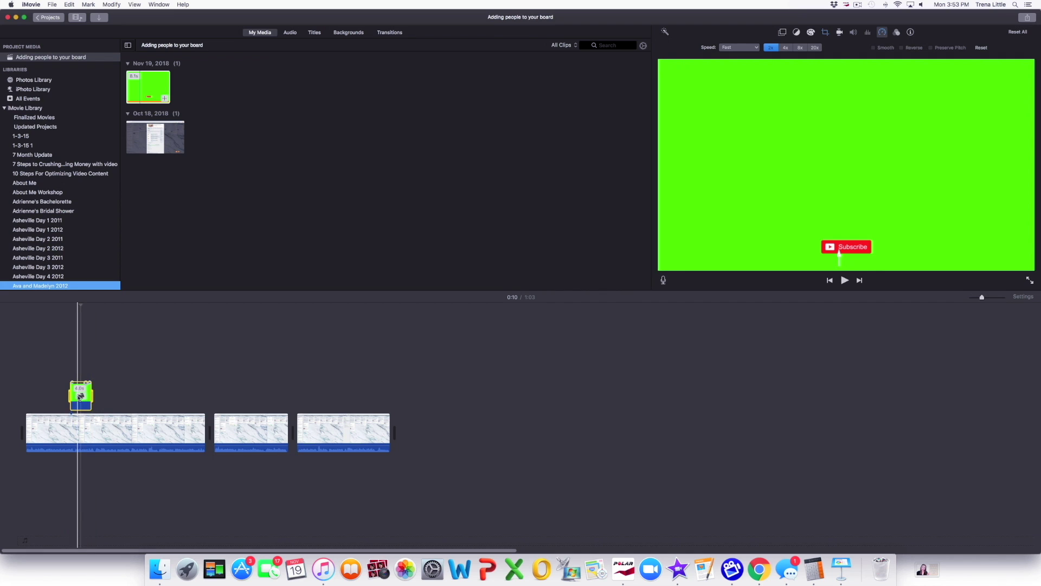
- Switch the Subscribe clip's overlay type from Cutaway to Green/Blue Screen to key out the green
click(783, 33)
click(752, 48)
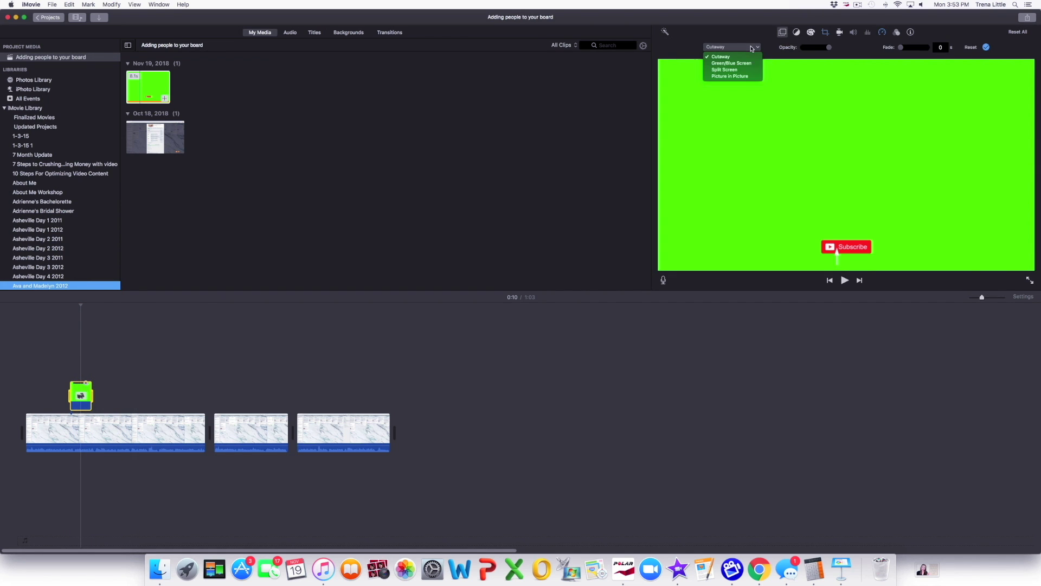
click(742, 63)
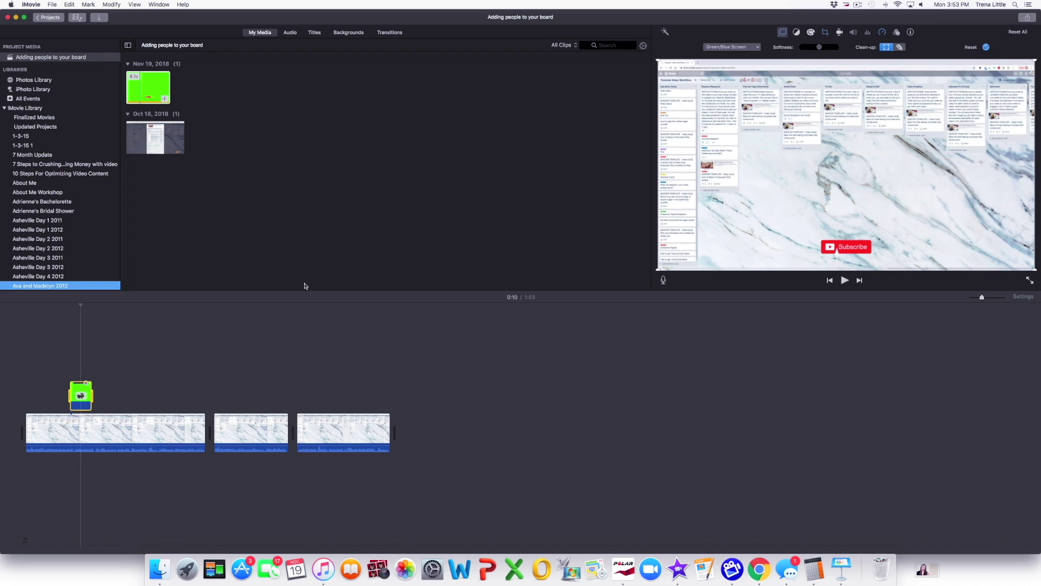
- Bring the speed settings back up and select the green clip in the timeline
key(super+r)
click(84, 393)
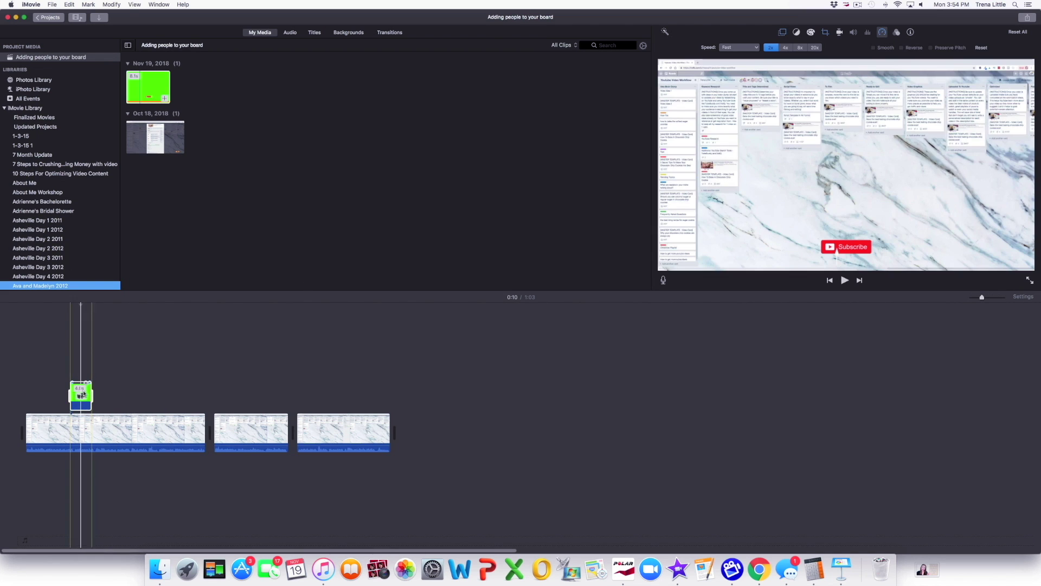
- Crop the Subscribe clip tighter with Crop to Fill, pulling the frame inward and recentring it
click(826, 33)
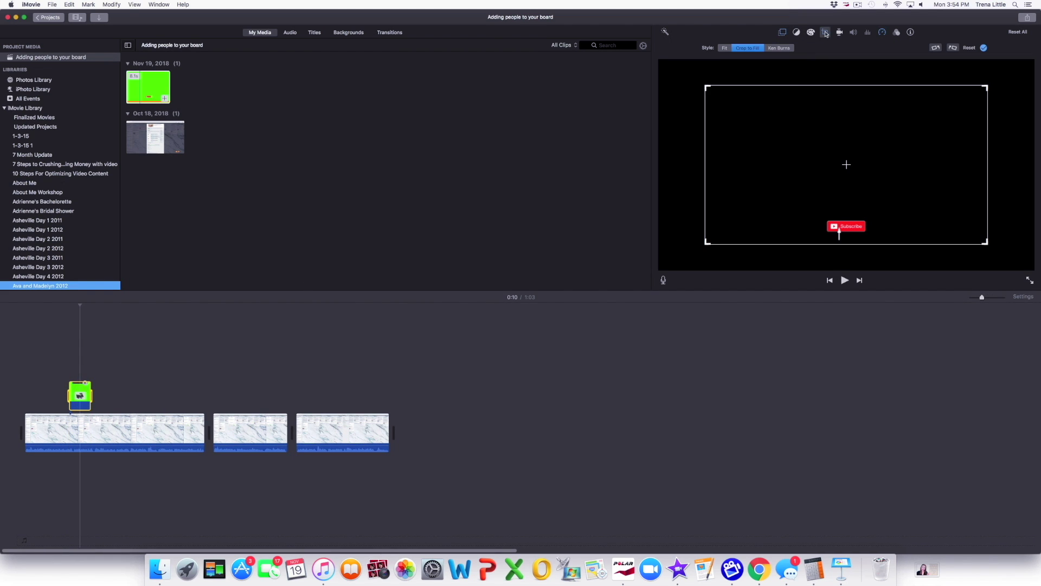
click(750, 50)
drag(708, 88, 739, 124)
drag(840, 154, 807, 157)
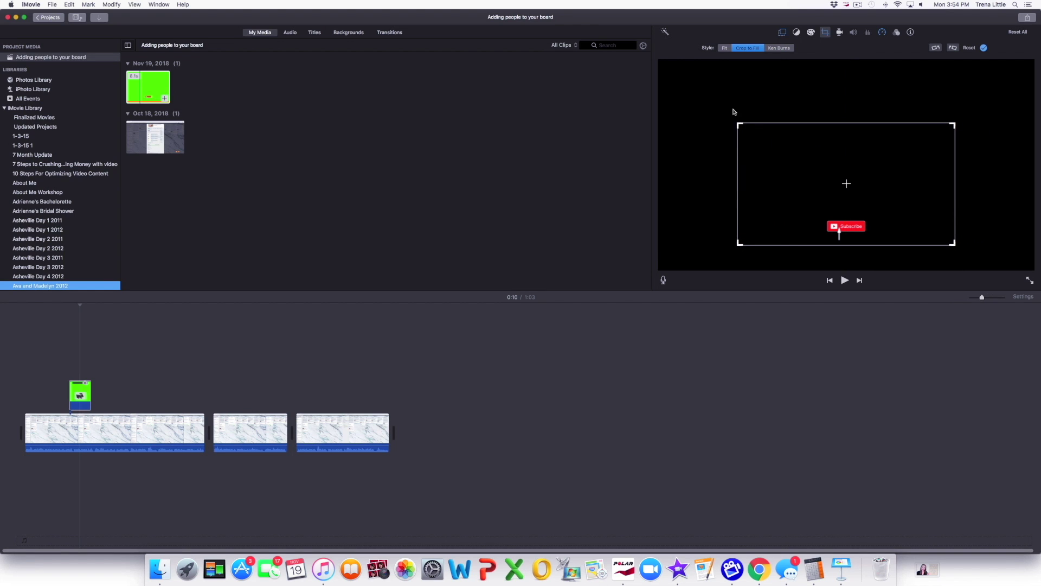
drag(740, 125, 746, 132)
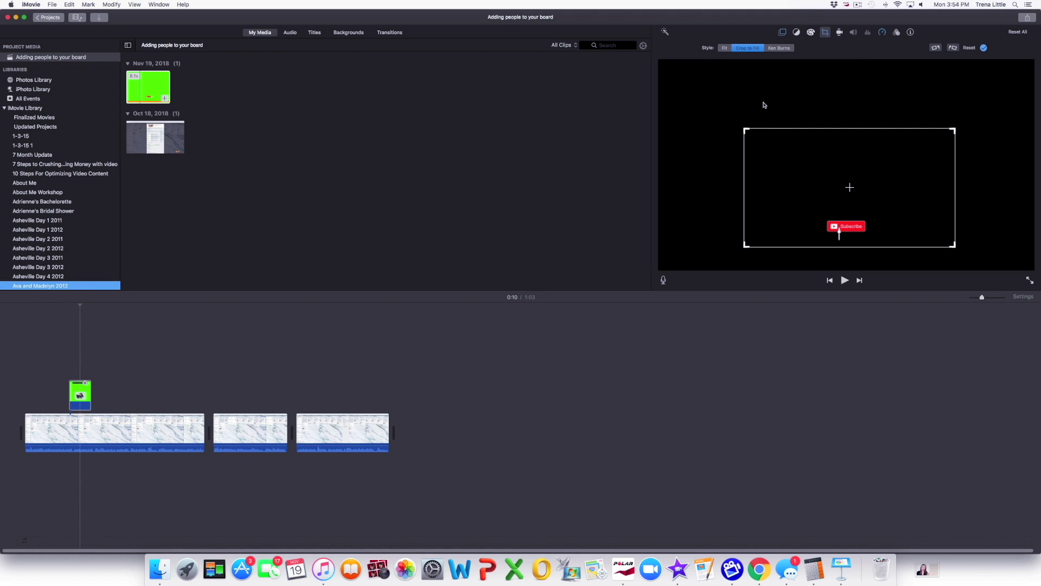
key(Return)
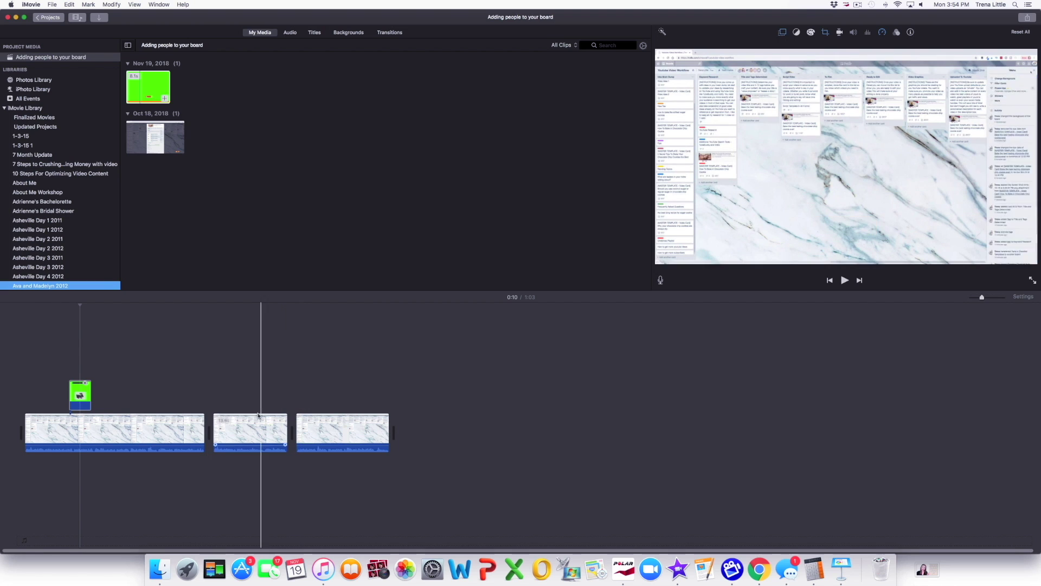
- Play the project back to preview the enlarged Subscribe overlay
key(space)
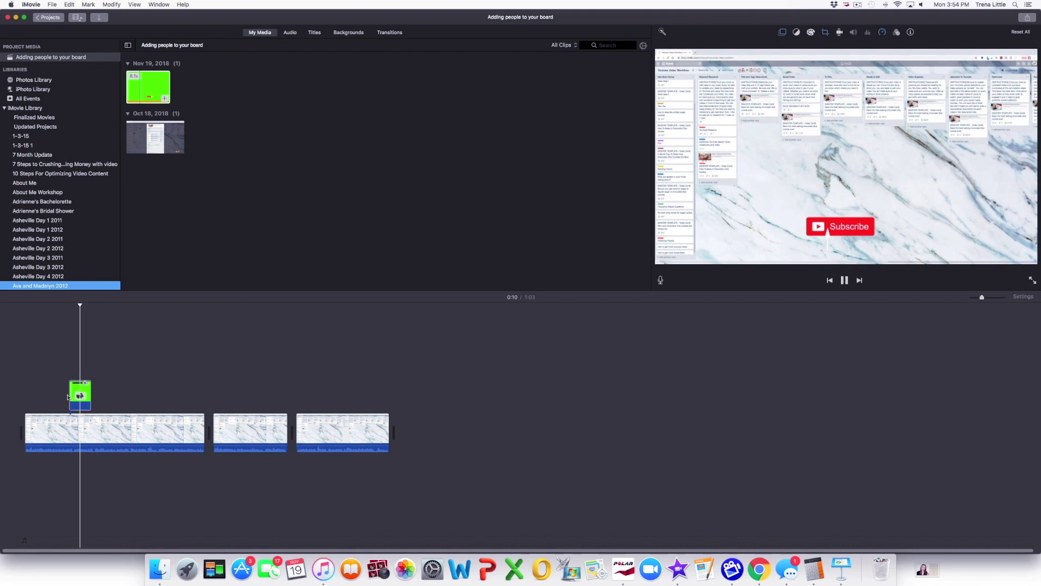
key(space)
- Show the Sound Effects library under Audio and search it for 'click'
click(291, 32)
click(28, 68)
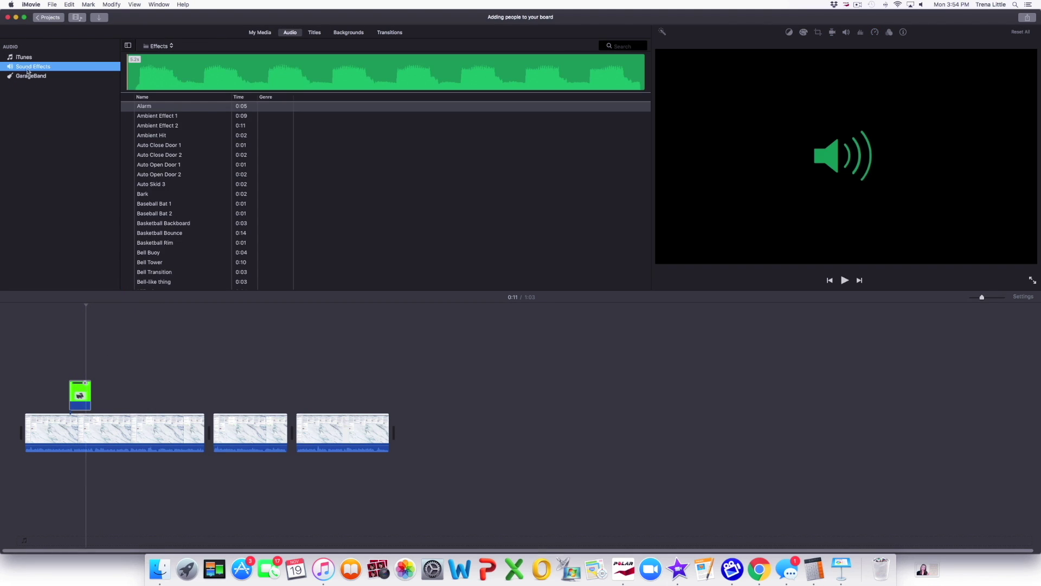
scroll(170, 203, down, 3)
scroll(170, 202, down, 3)
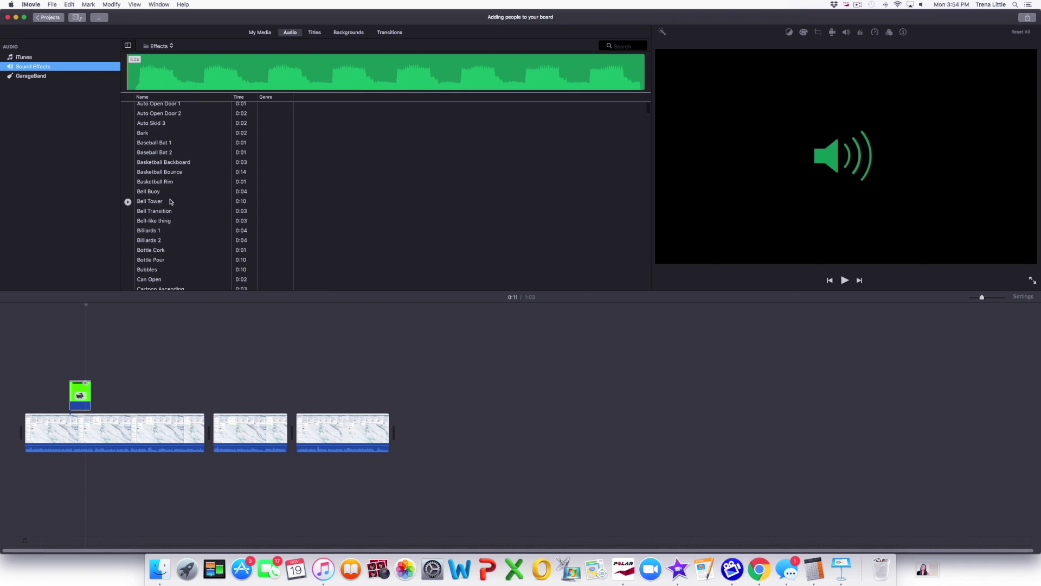
scroll(170, 202, down, 3)
scroll(169, 203, down, 3)
scroll(169, 202, down, 1)
scroll(170, 203, down, 1)
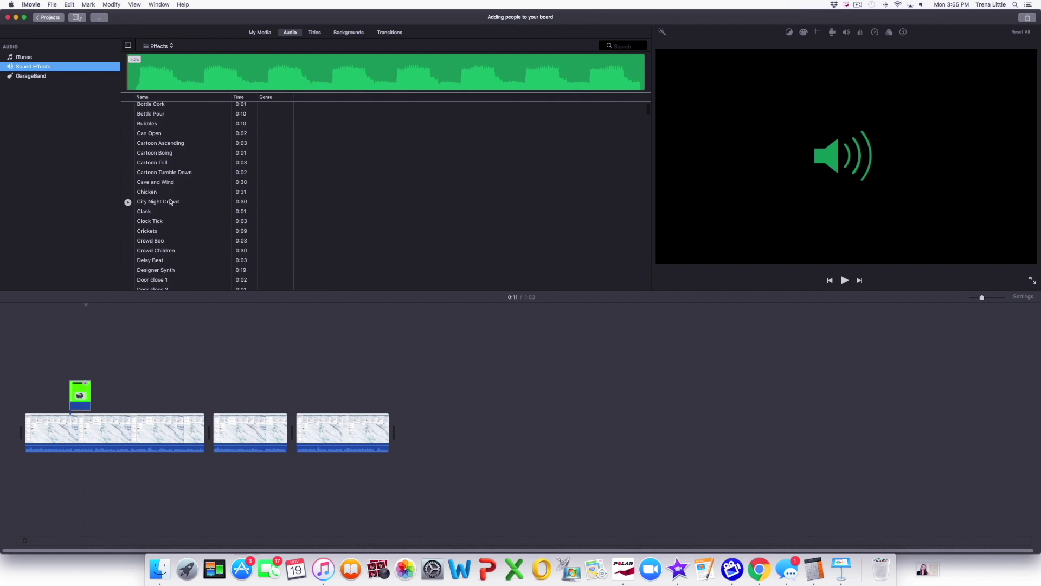
scroll(169, 202, down, 1)
scroll(169, 203, down, 1)
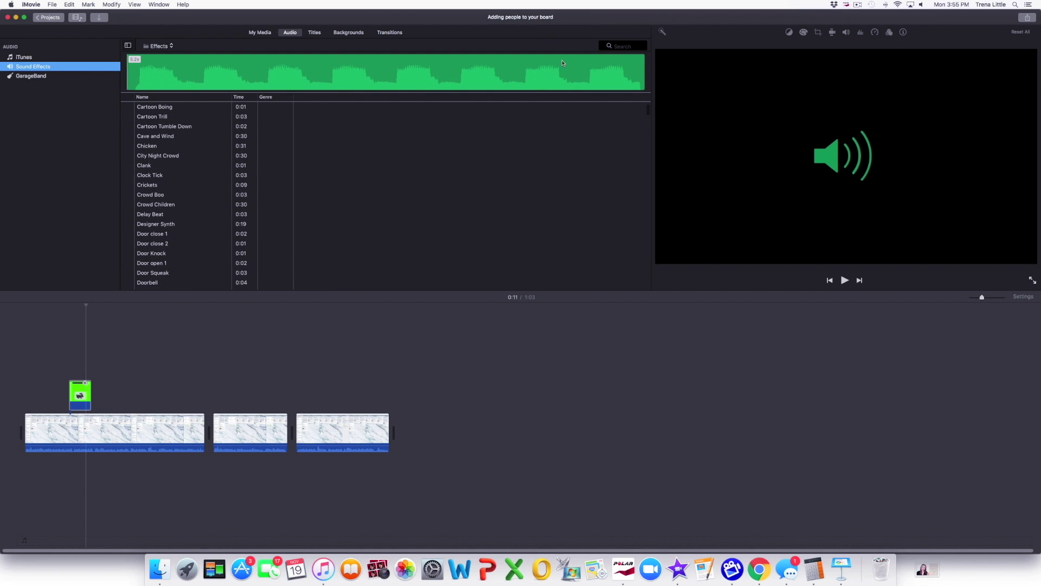
click(632, 46)
text(cl)
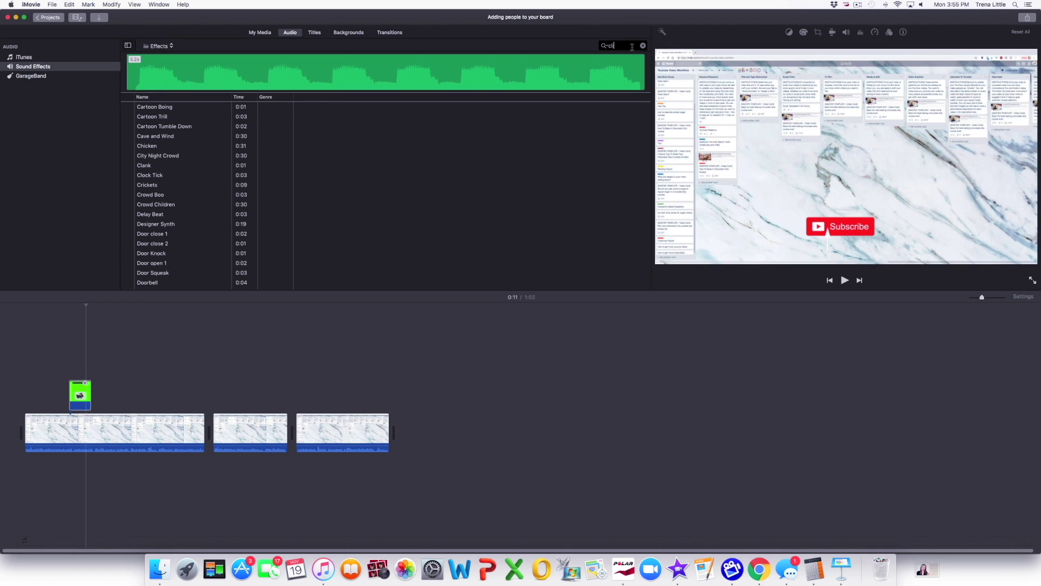
text(ck)
- Preview Click Off FX and Gun Hand Click, then select the whole Click Off FX waveform
click(128, 106)
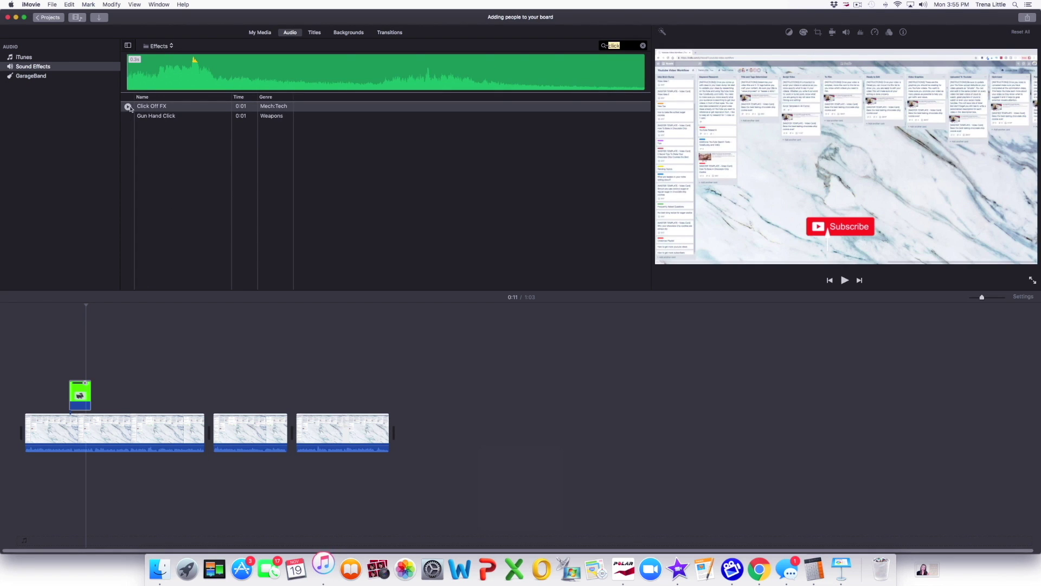
click(128, 106)
click(127, 116)
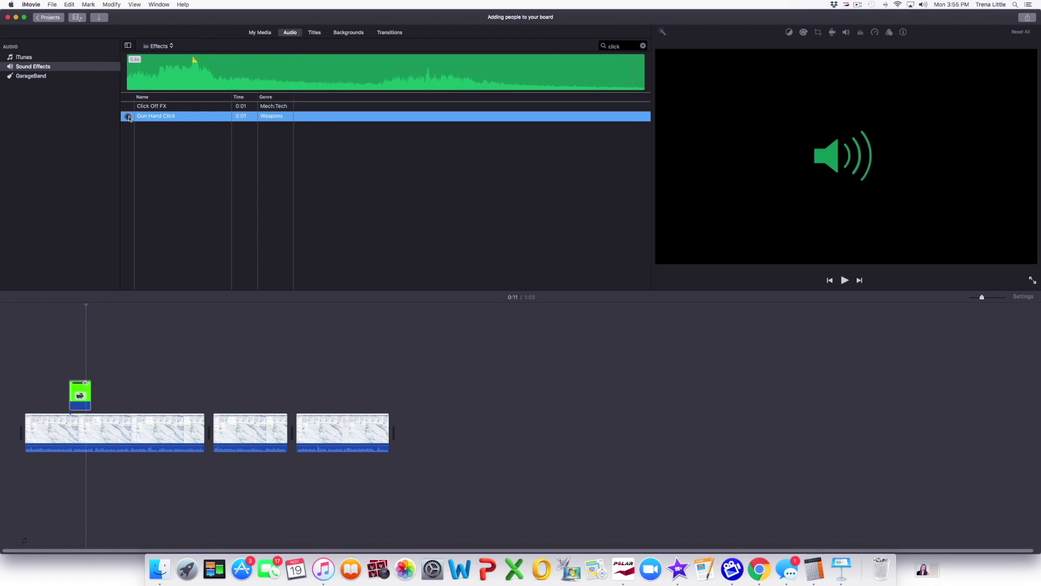
click(127, 106)
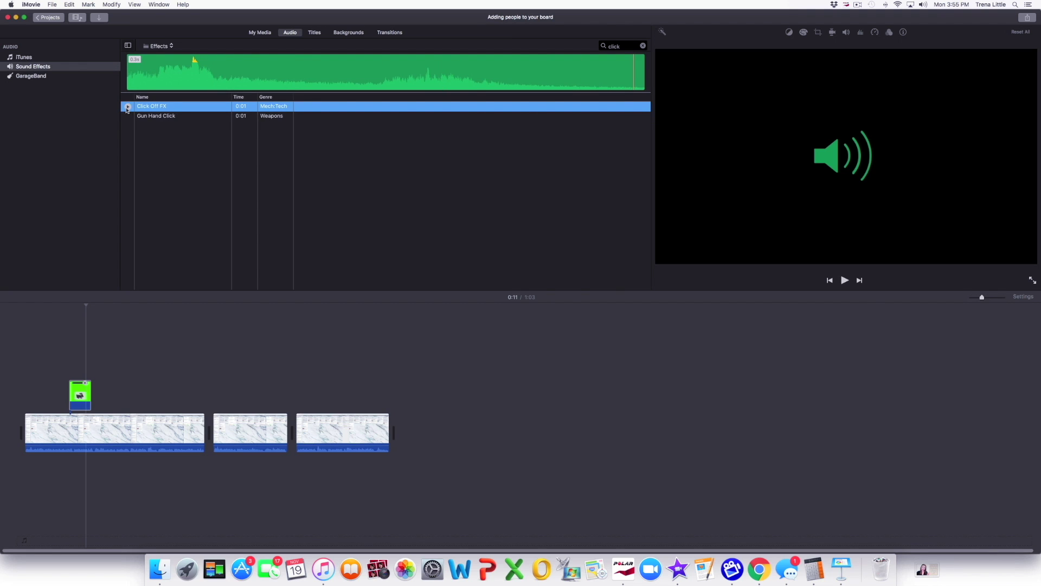
click(146, 66)
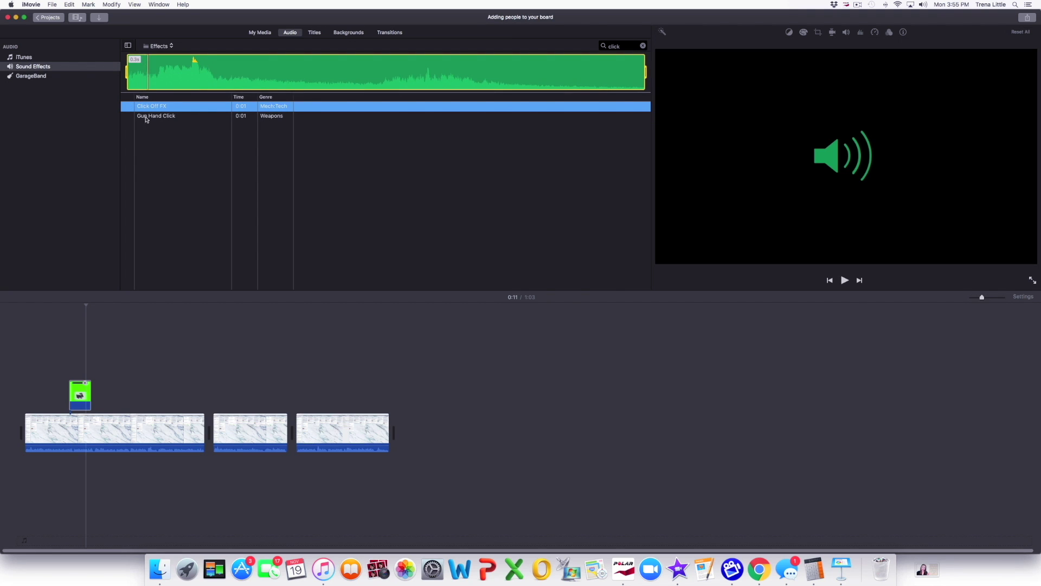
- Place Click Off FX in the timeline under the video and zoom in around the 0:09 mark
click(85, 341)
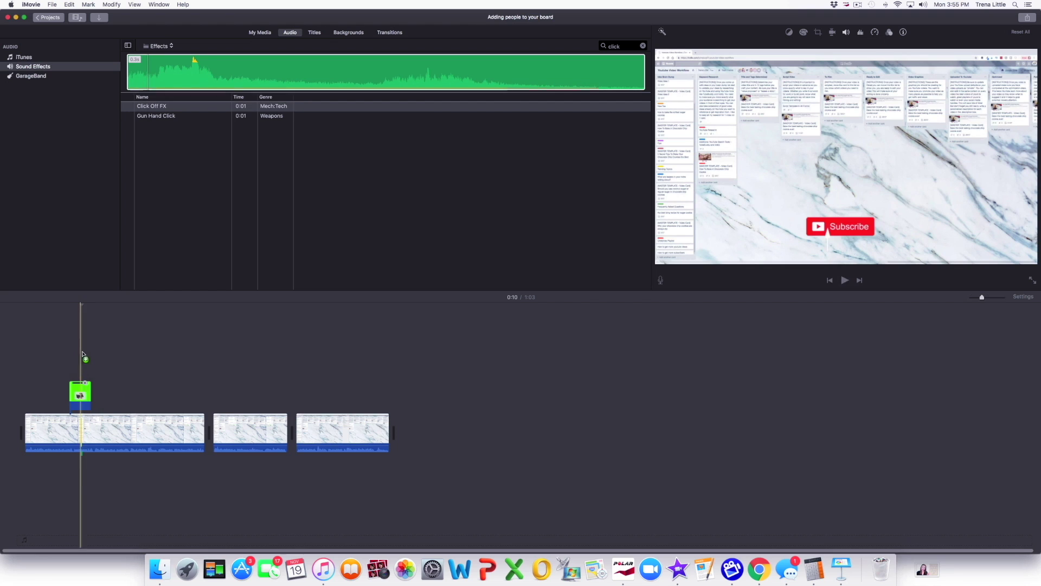
key(super+equal)
key(super+equal)
key(super+equal)
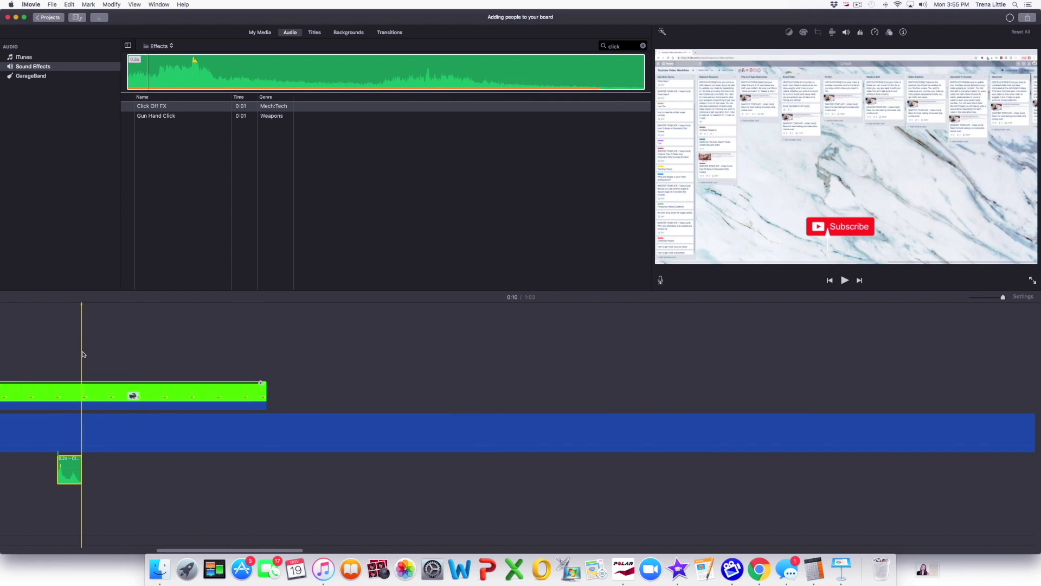
scroll(81, 356, right, 3)
scroll(80, 359, left, 5)
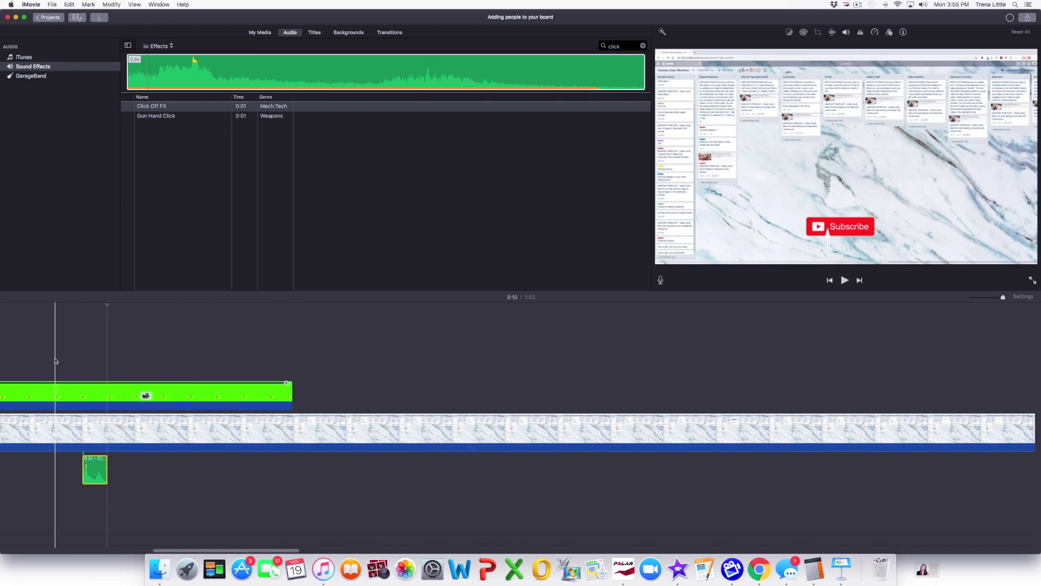
scroll(61, 361, left, 1)
scroll(56, 361, left, 4)
scroll(57, 361, left, 1)
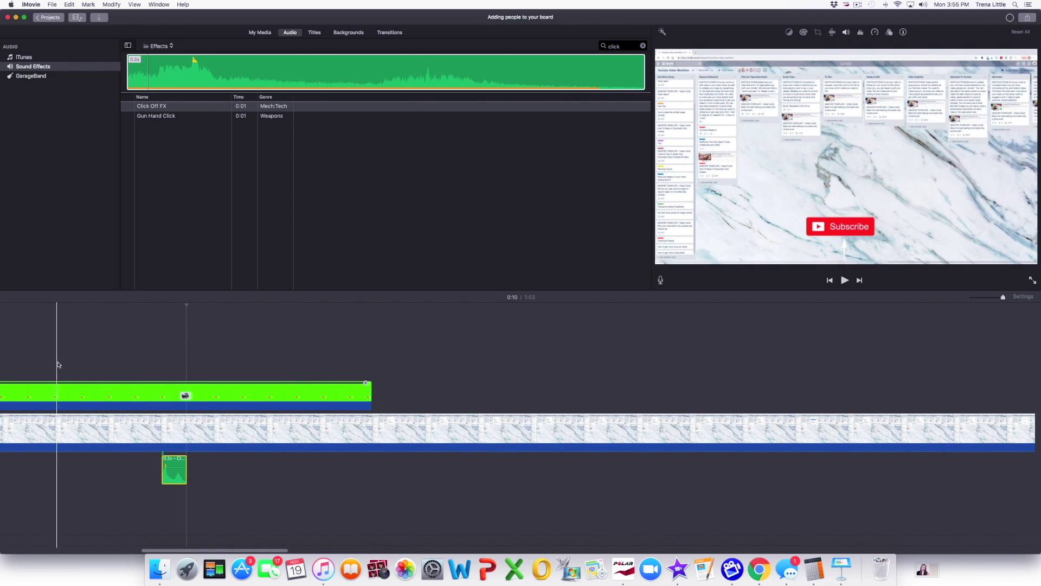
click(90, 371)
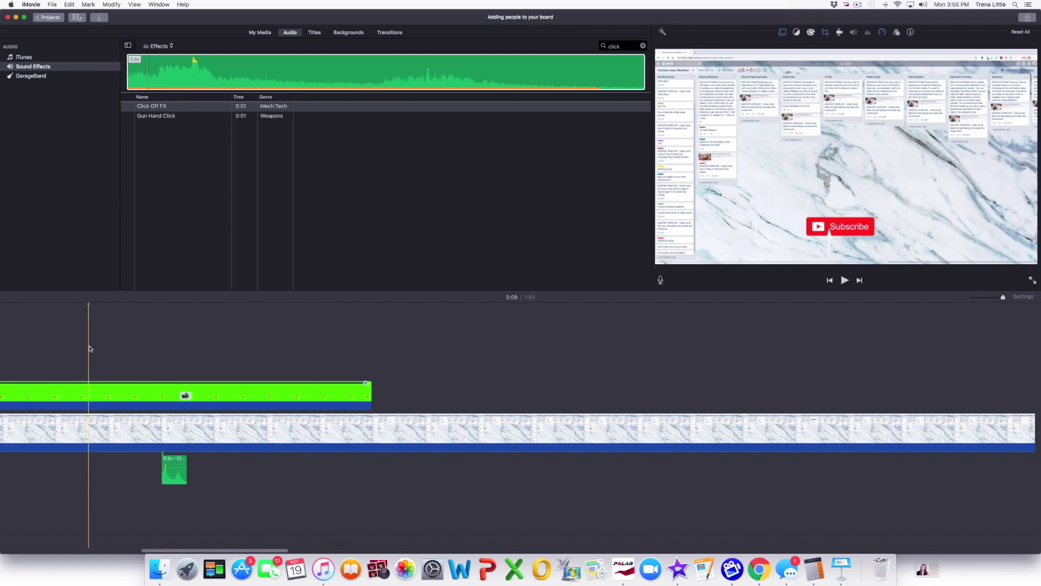
- Drag the click sound to line up with the Subscribe button's appearance and play back to check timing
drag(166, 455, 105, 461)
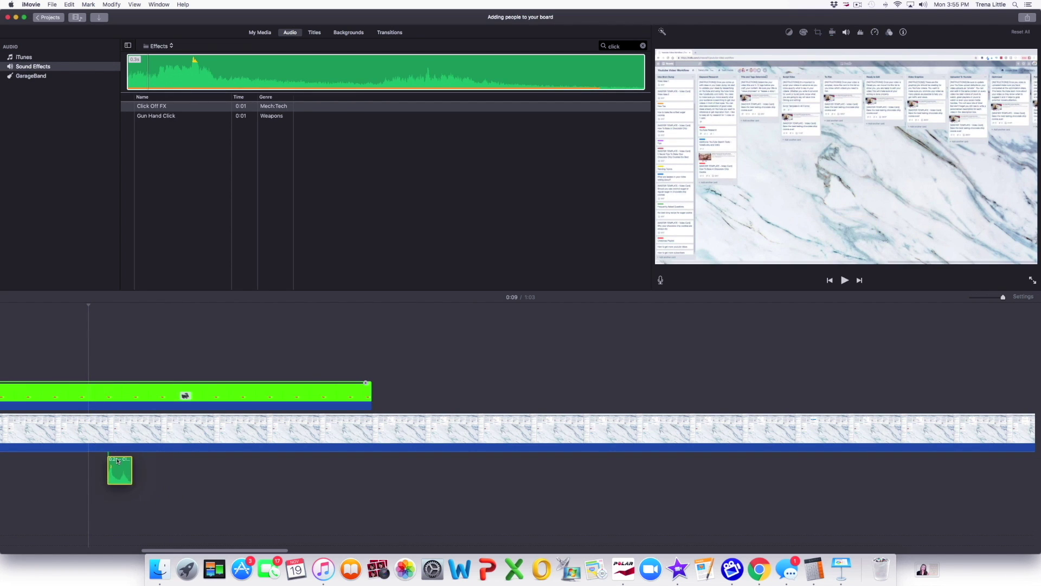
drag(105, 461, 102, 461)
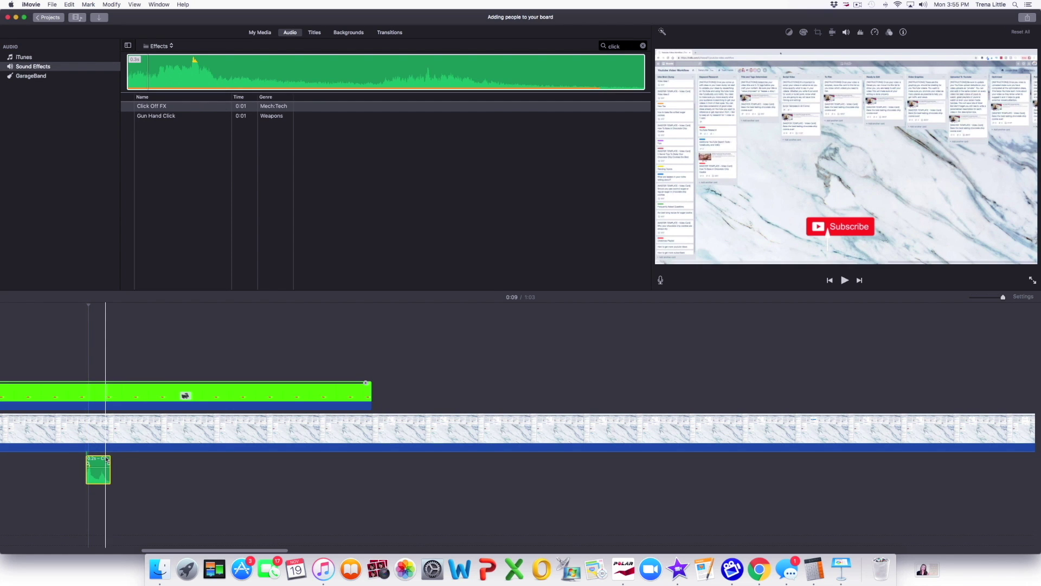
scroll(99, 468, right, 3)
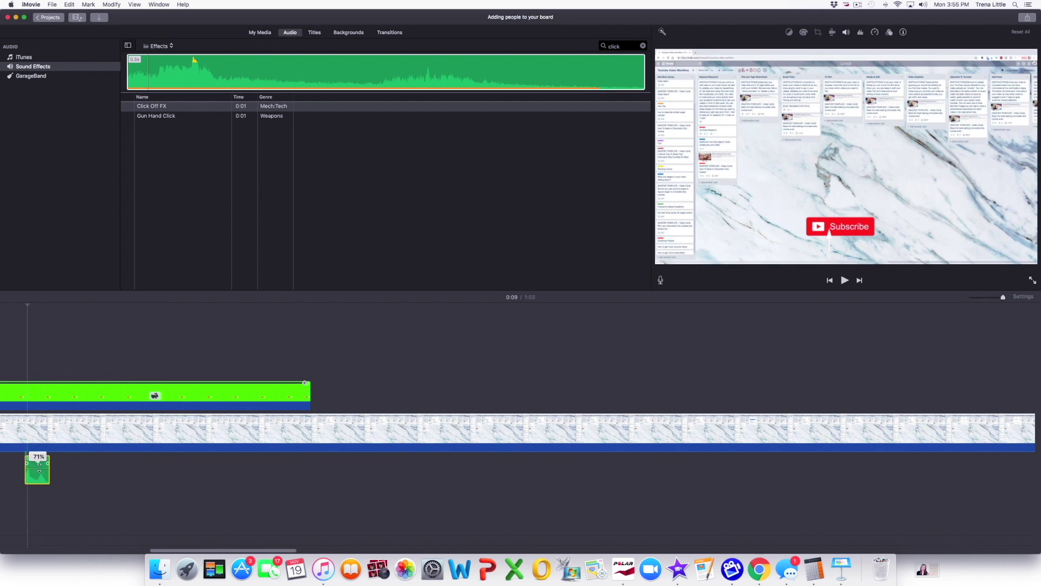
scroll(38, 468, up, 3)
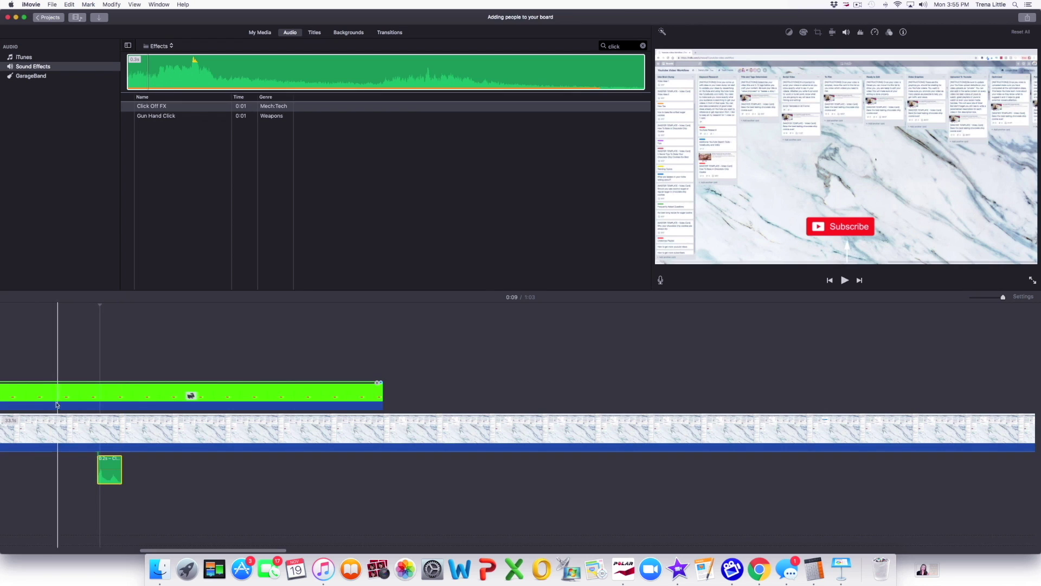
key(space)
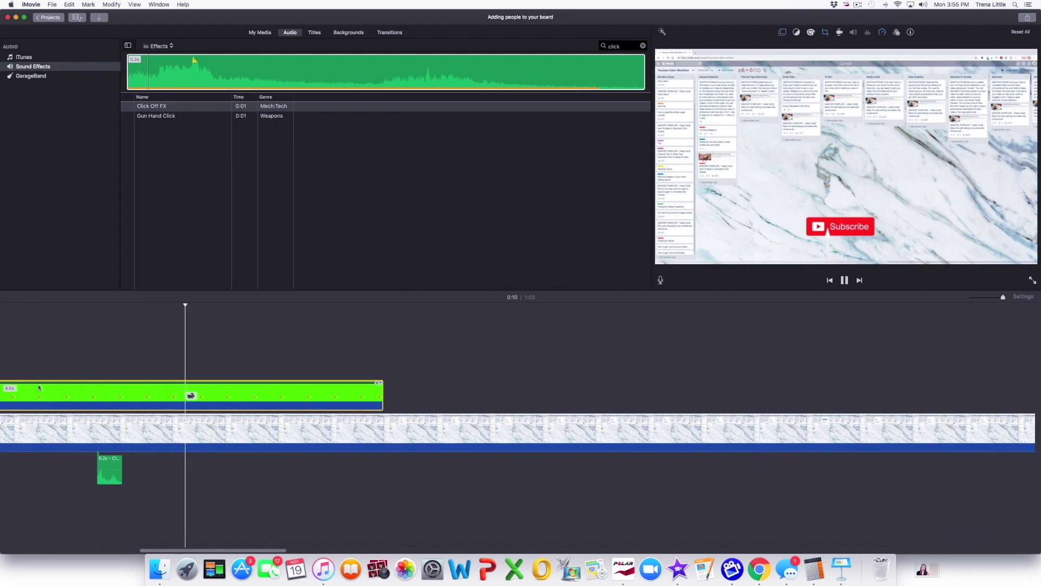
key(space)
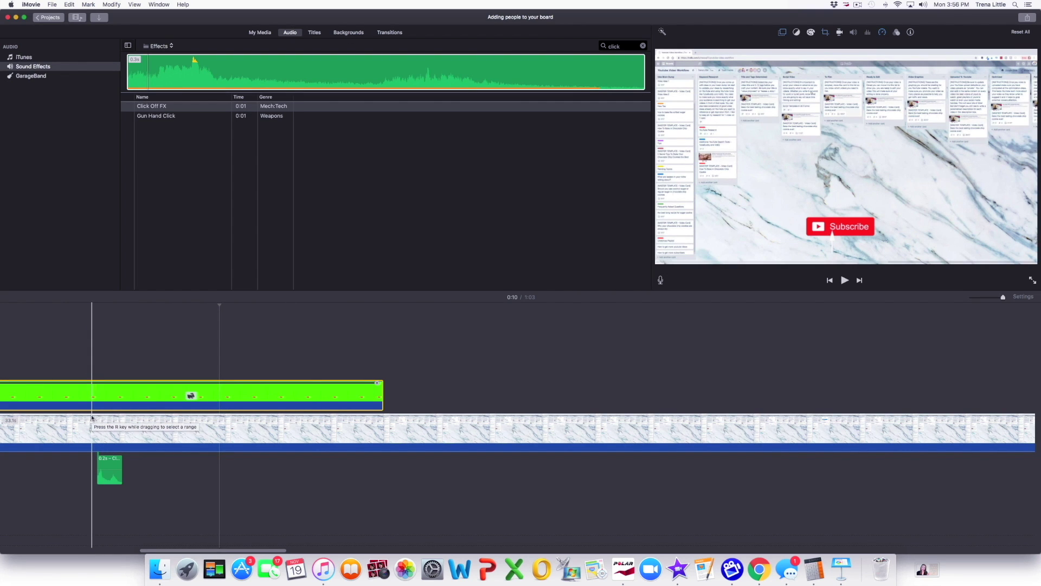
key(space)
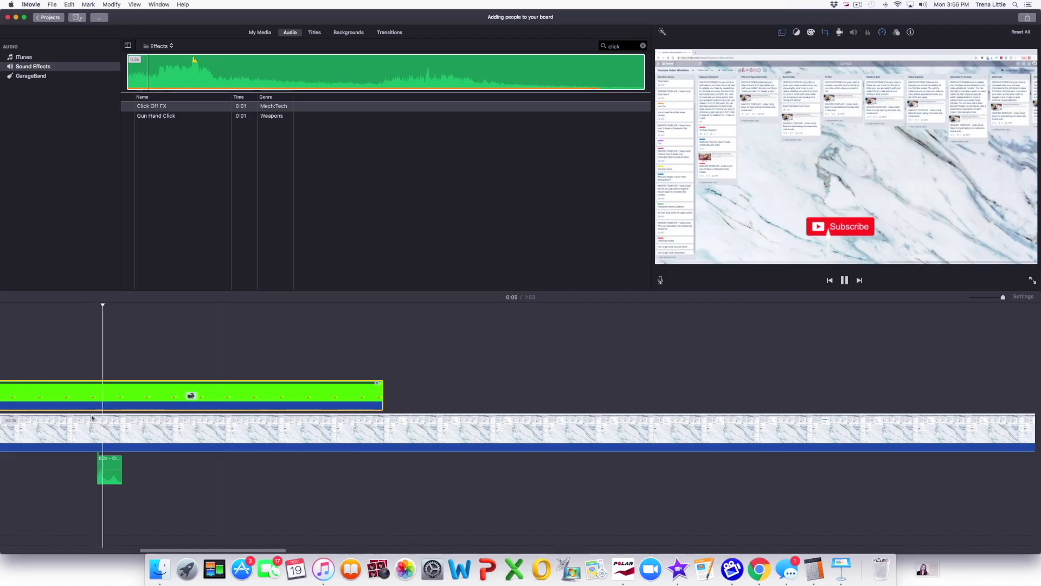